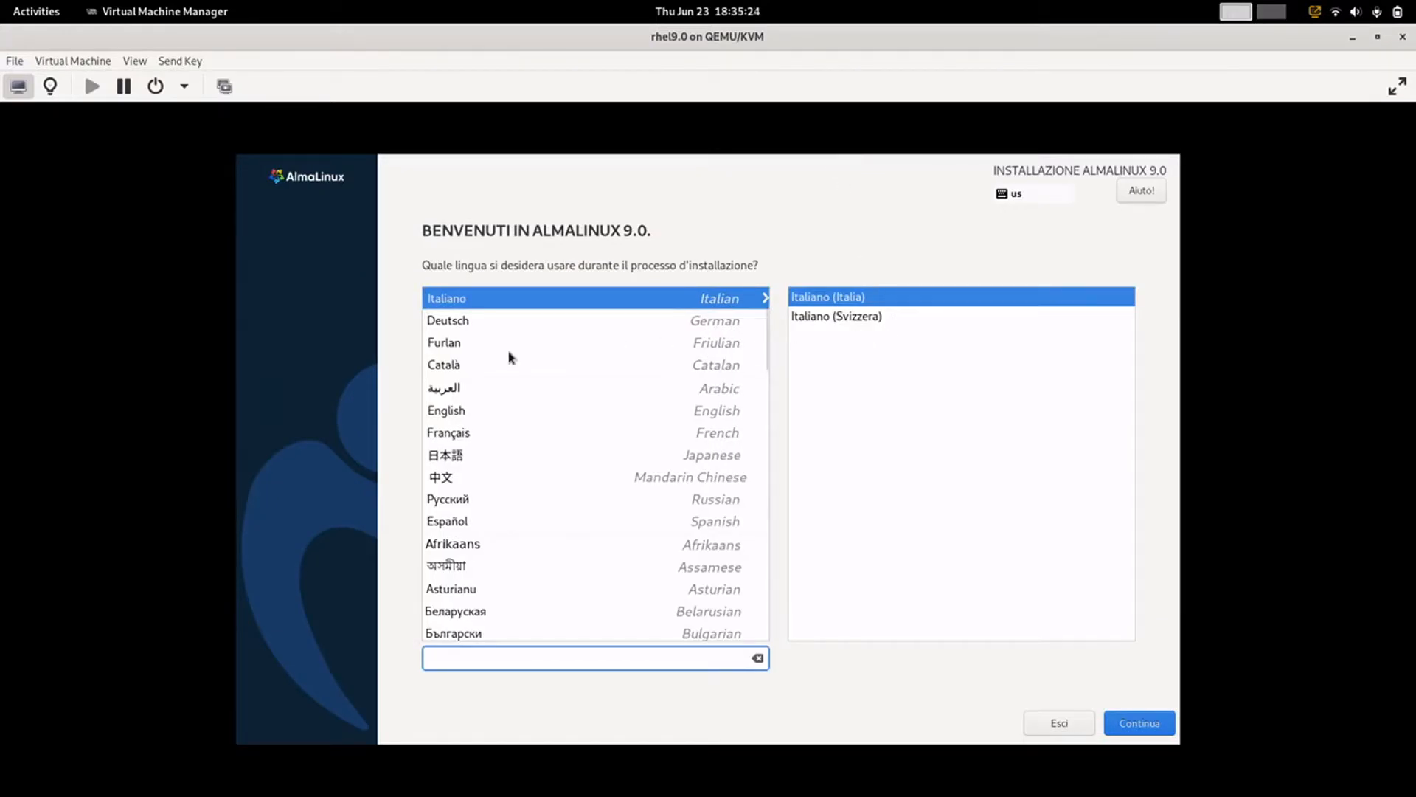
# Set the installation language to English (United States) and continue to the installation summary.
pyautogui.click(616, 416)
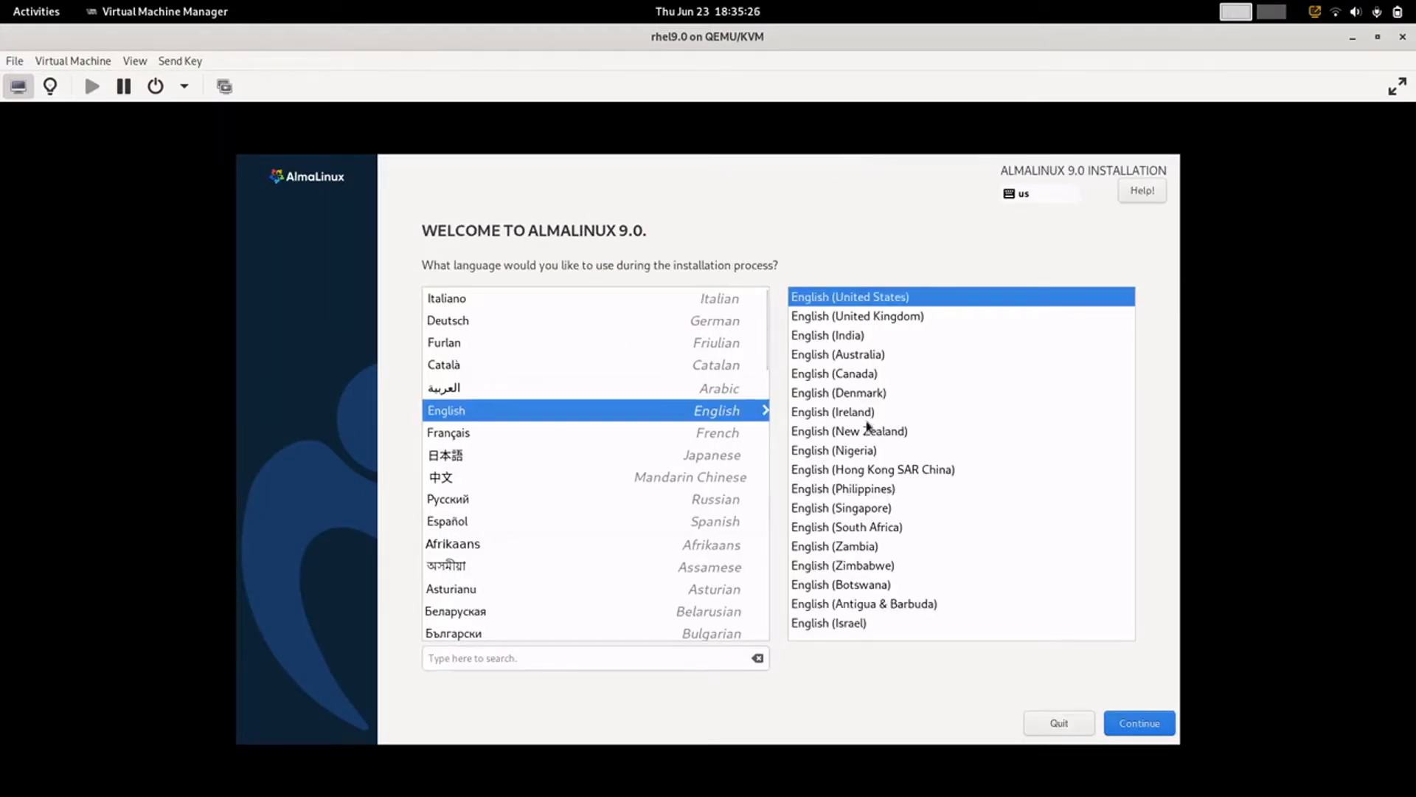
pyautogui.click(1139, 729)
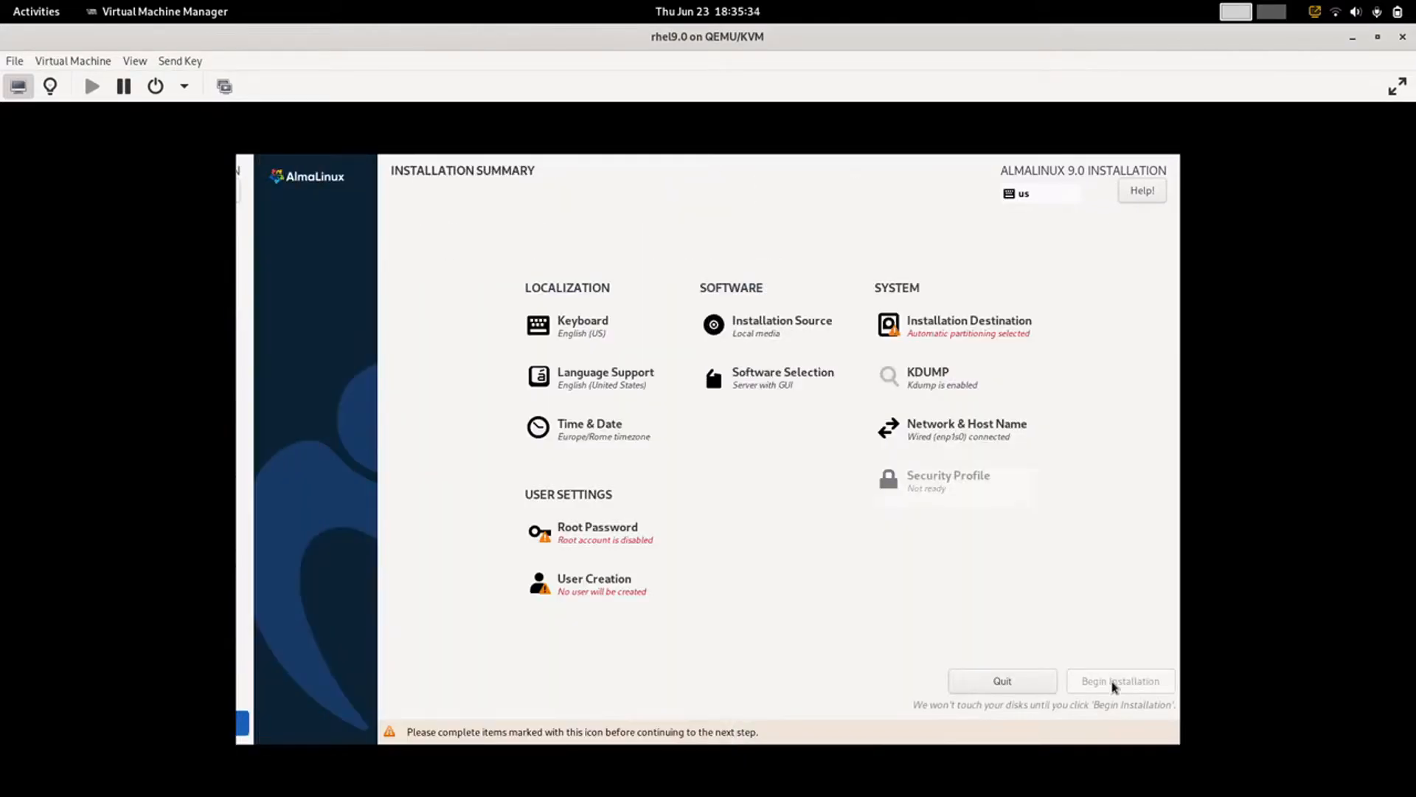
# Create an administrator user with the user's full name and account password, confirming the password and accepting it despite its short length.
pyautogui.click(592, 594)
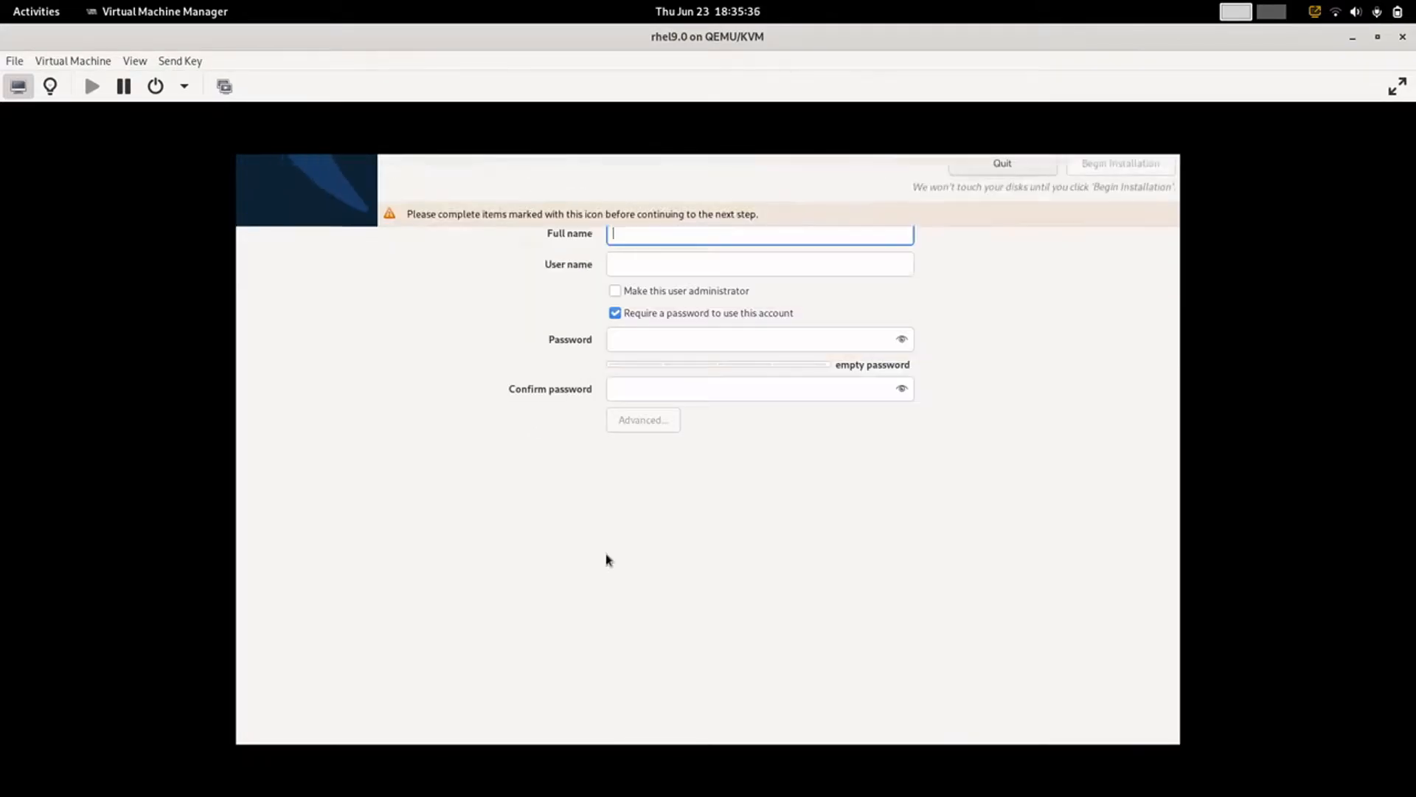
pyautogui.write('JOHN')
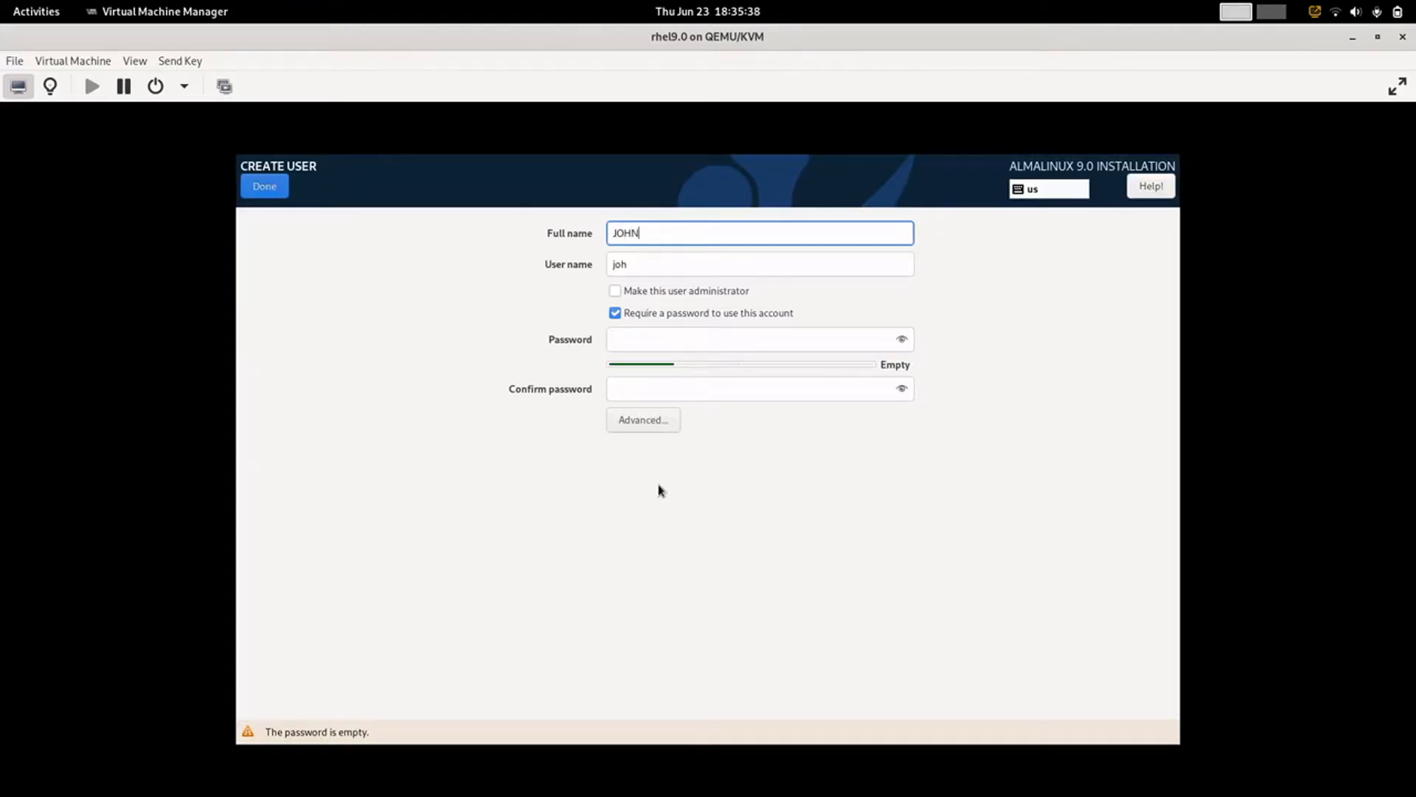
pyautogui.click(618, 290)
pyautogui.click(627, 344)
pyautogui.write('•••')
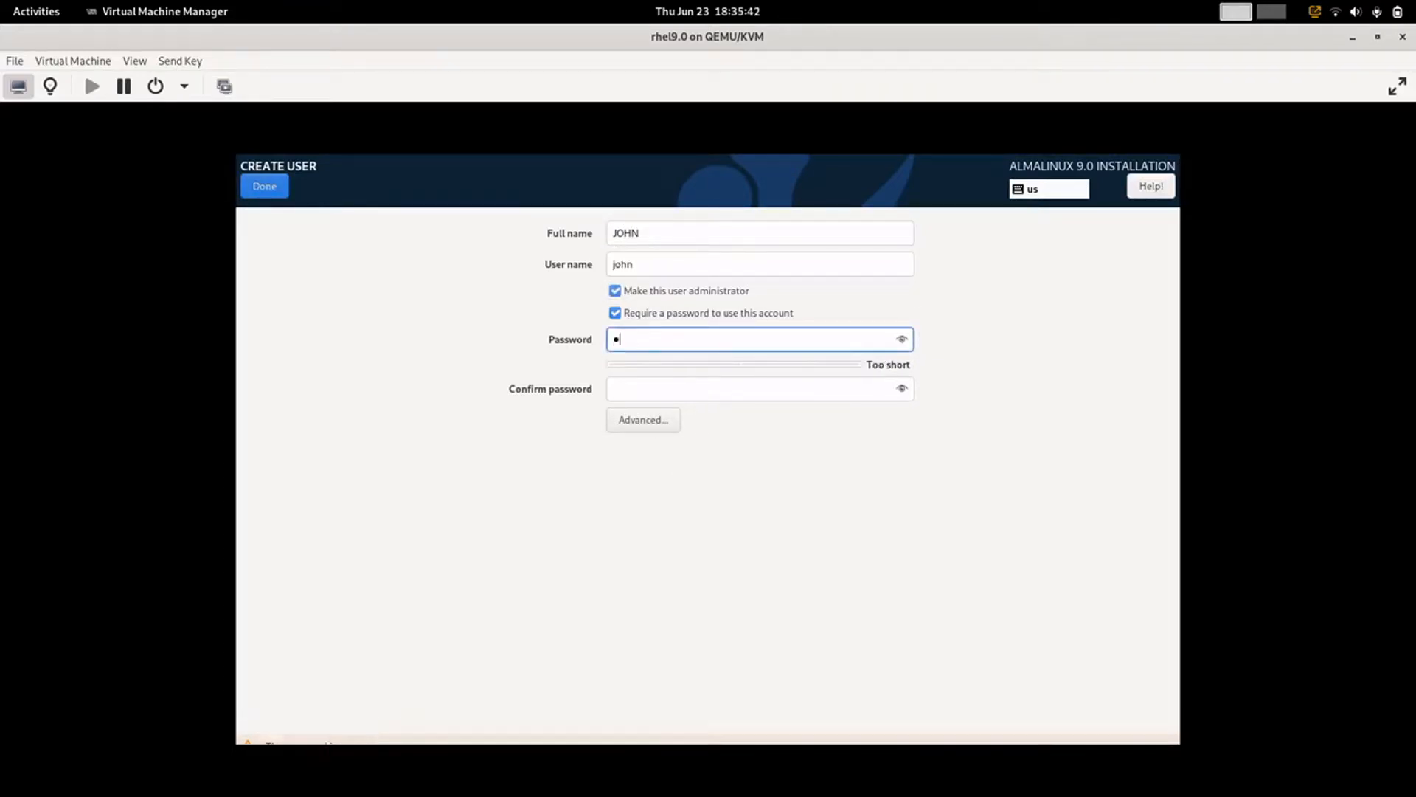
pyautogui.write('•')
pyautogui.click(624, 388)
pyautogui.write('••••')
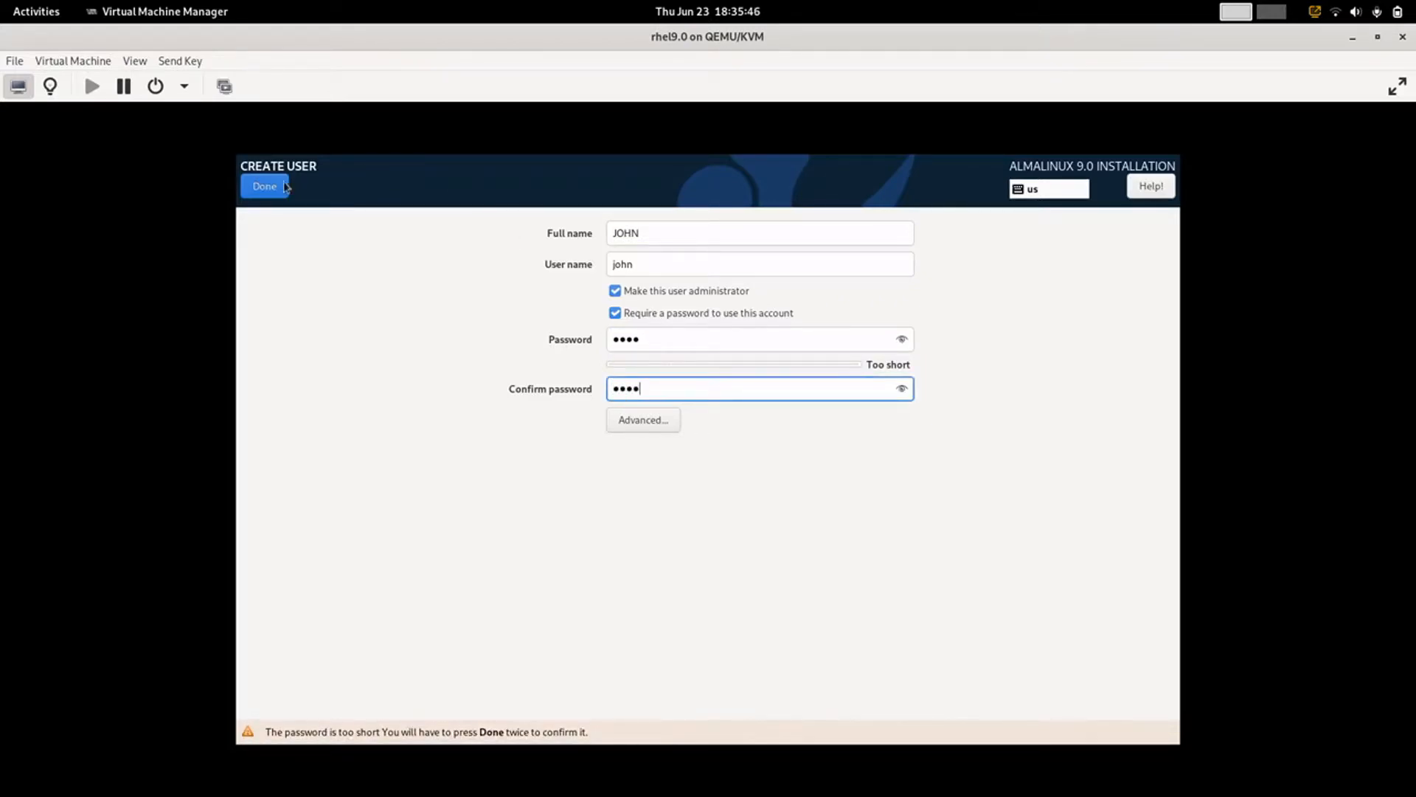
pyautogui.click(268, 184)
pyautogui.click(268, 183)
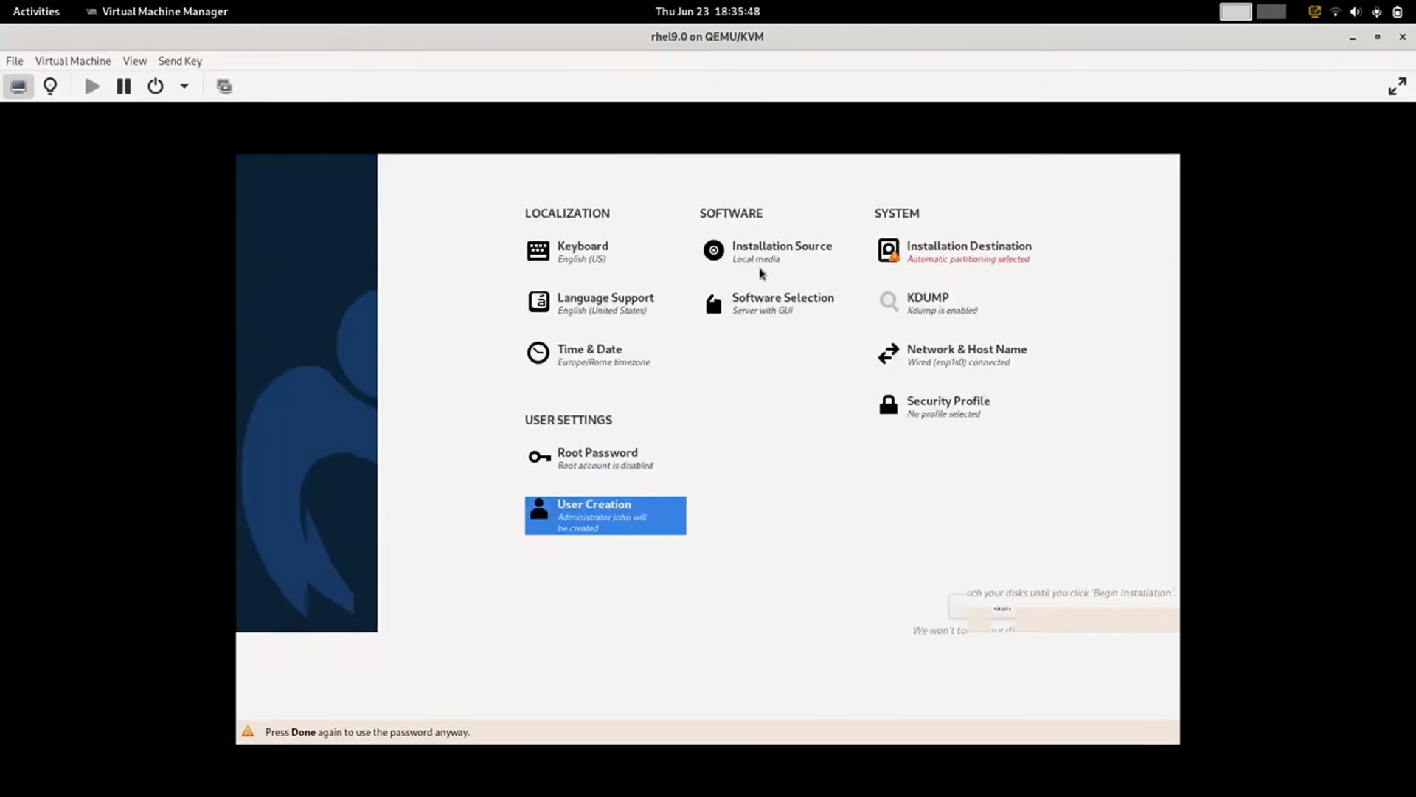
# Set the system's host name to almalinux and apply it.
pyautogui.click(919, 435)
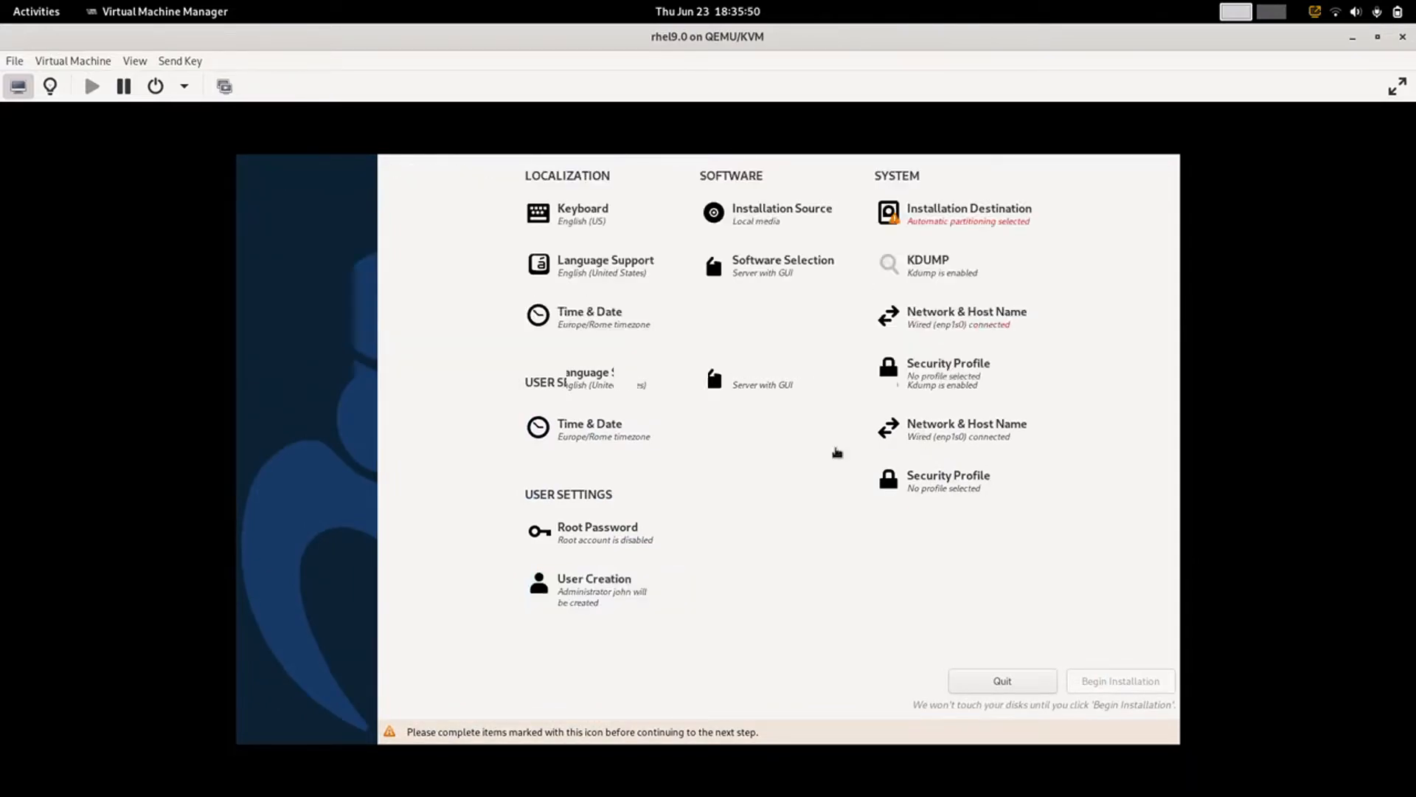
pyautogui.click(338, 698)
pyautogui.write('almalinux')
pyautogui.click(553, 695)
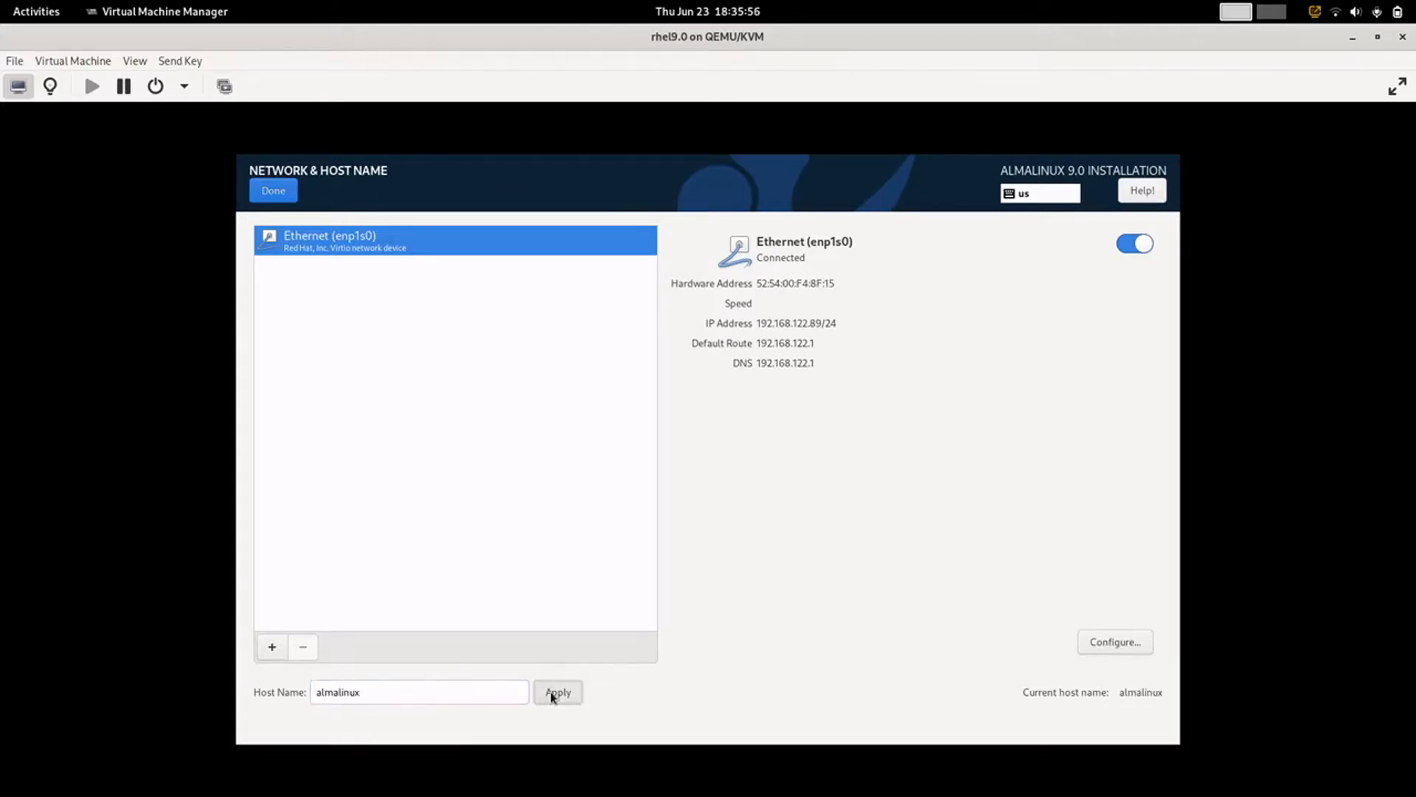
pyautogui.click(284, 196)
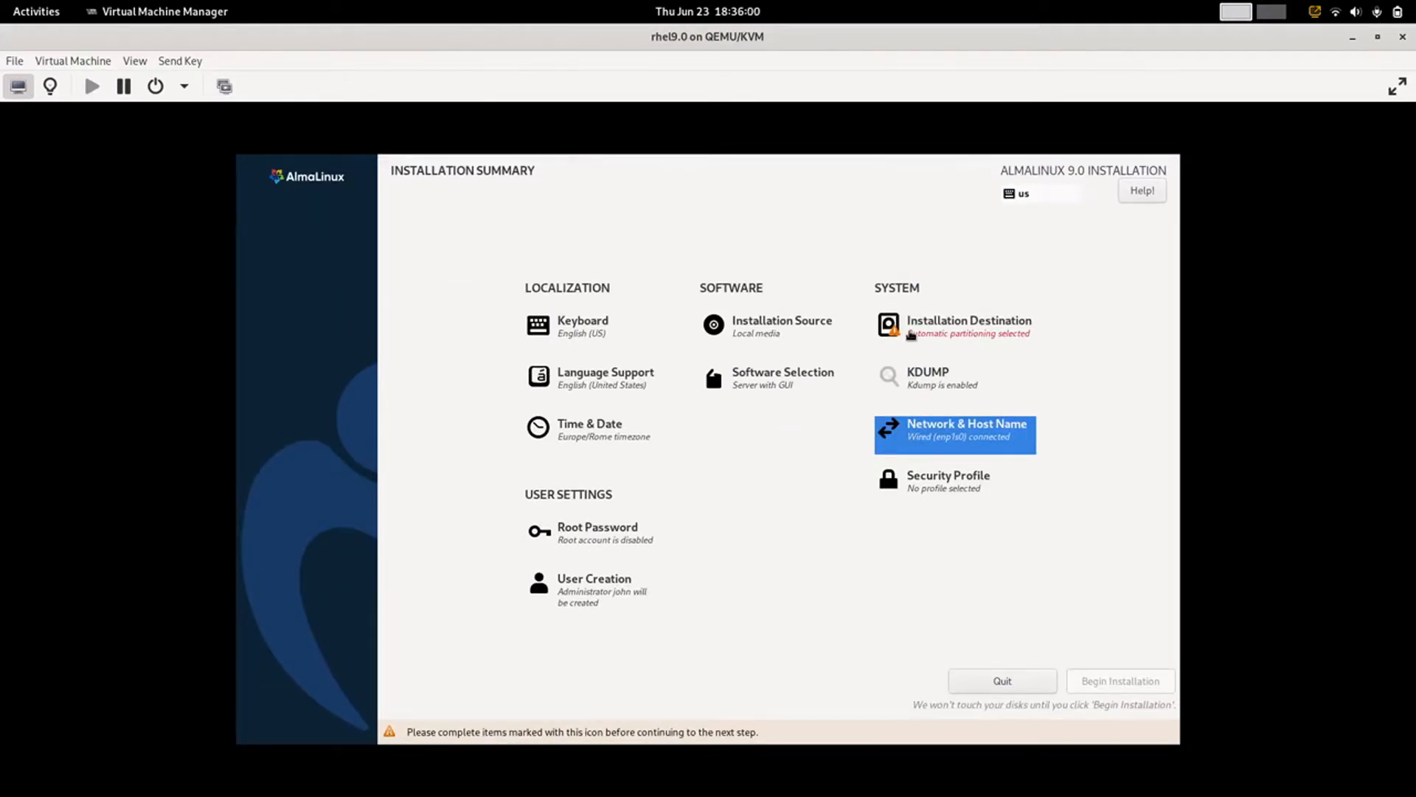
# Accept the 40 GiB vda disk with automatic storage configuration as the installation destination.
pyautogui.click(912, 335)
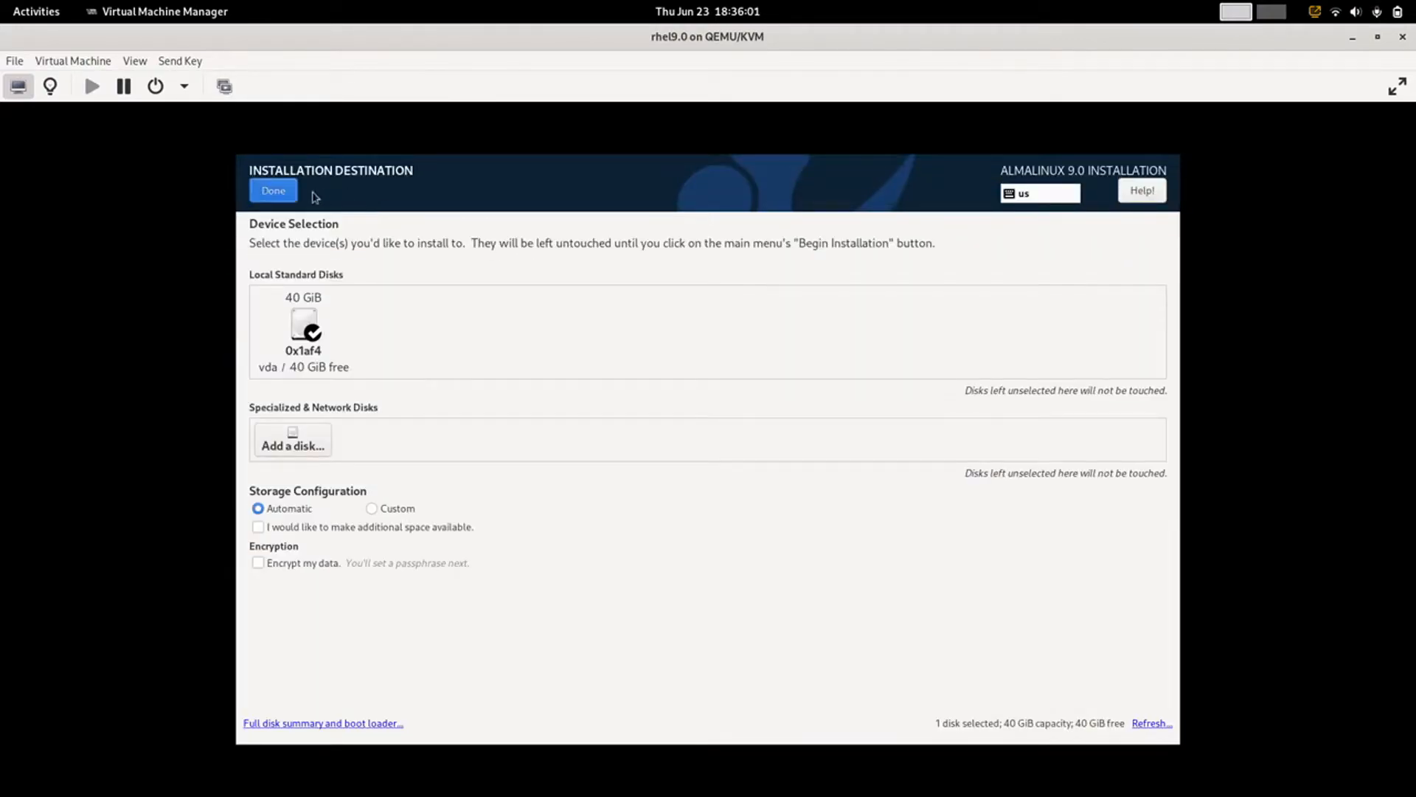
pyautogui.click(280, 193)
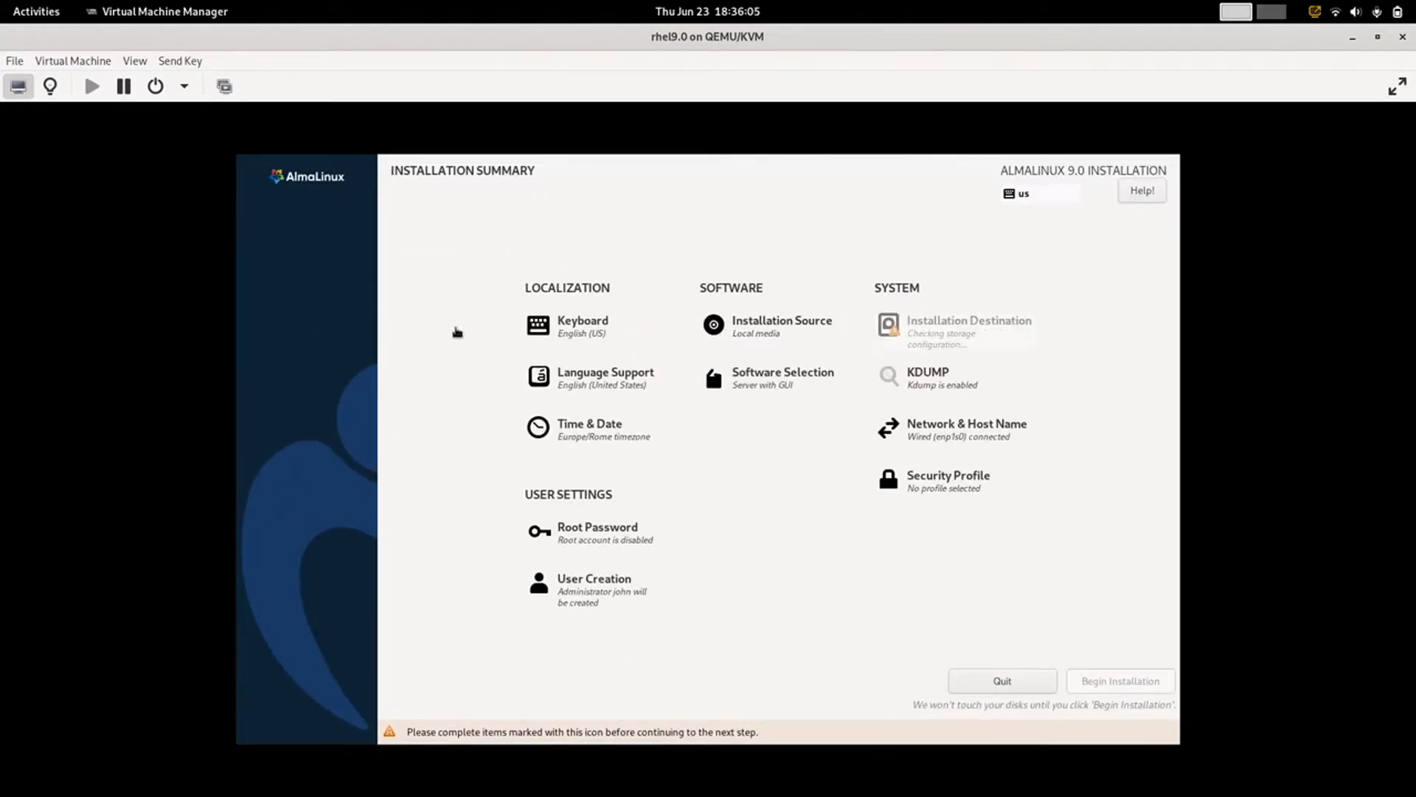
# Choose the Minimal Install base environment with the Guest Agents and Standard add-ons as the software selection.
pyautogui.click(825, 371)
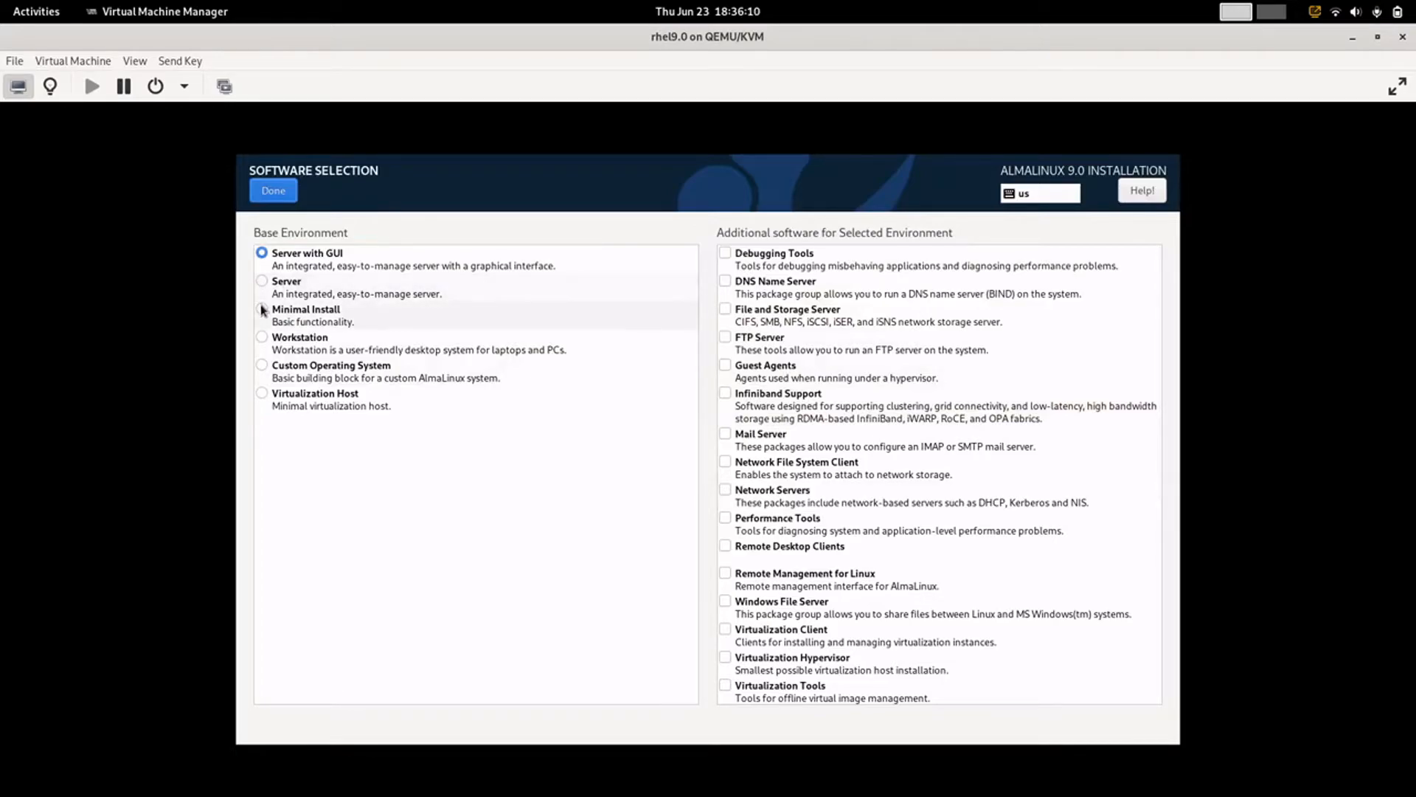
pyautogui.click(261, 310)
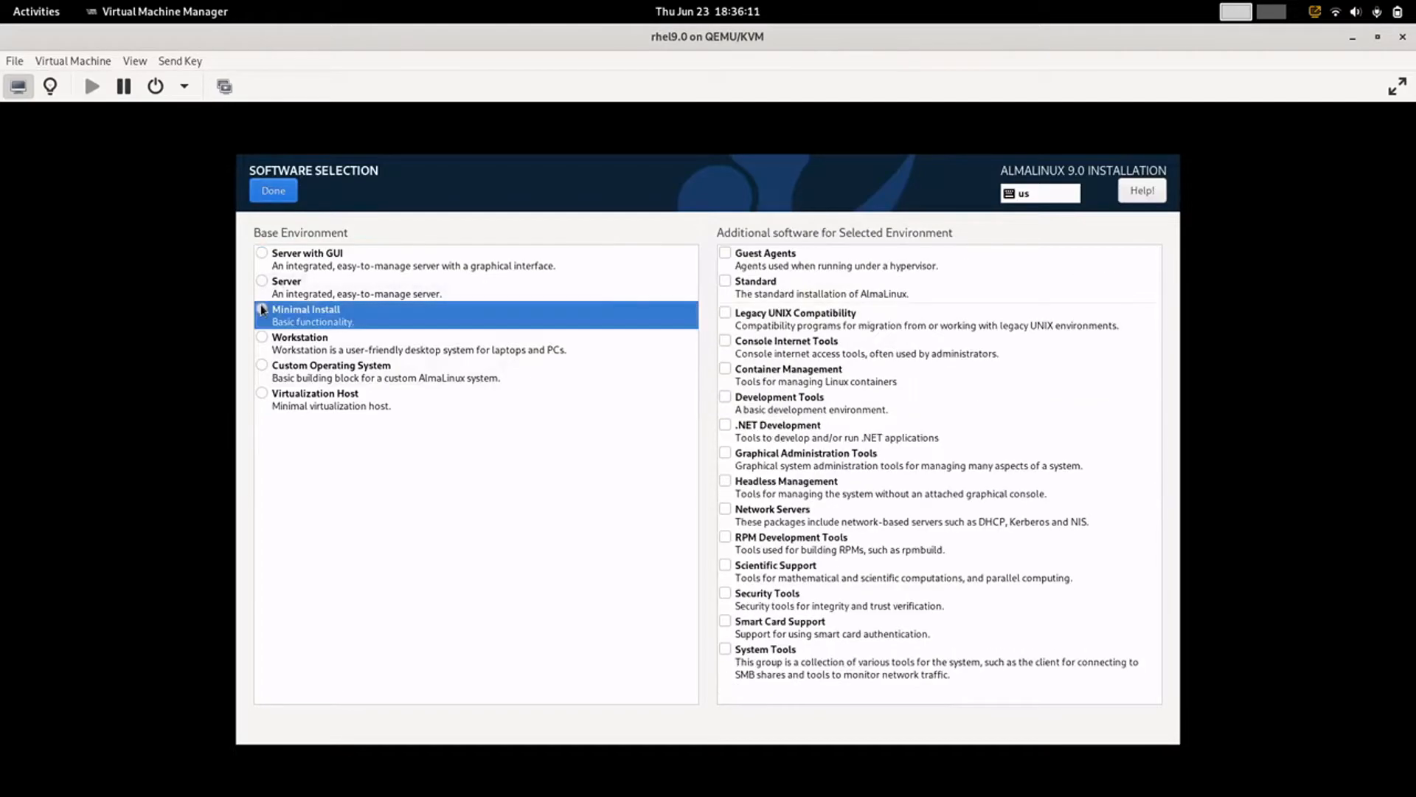
pyautogui.click(730, 254)
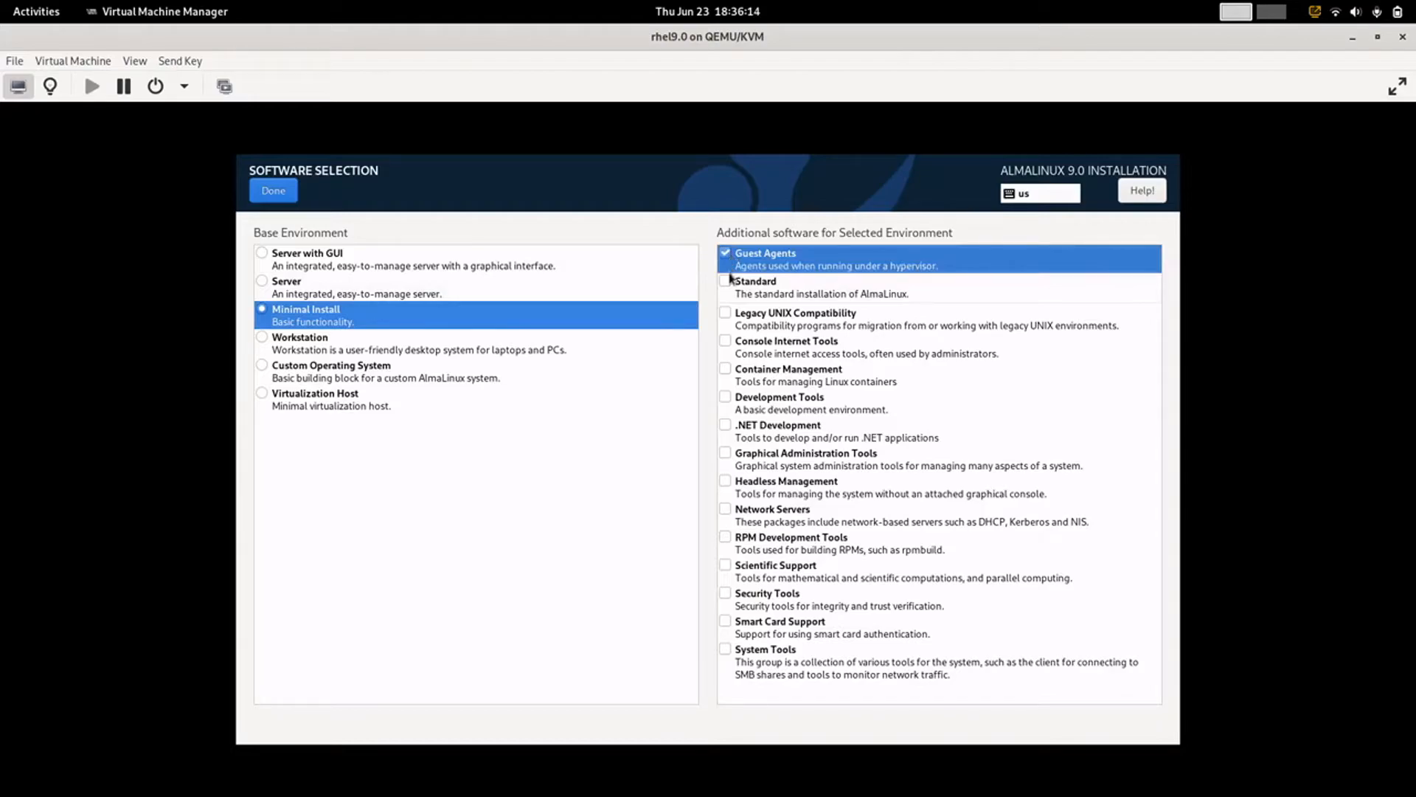
pyautogui.click(729, 288)
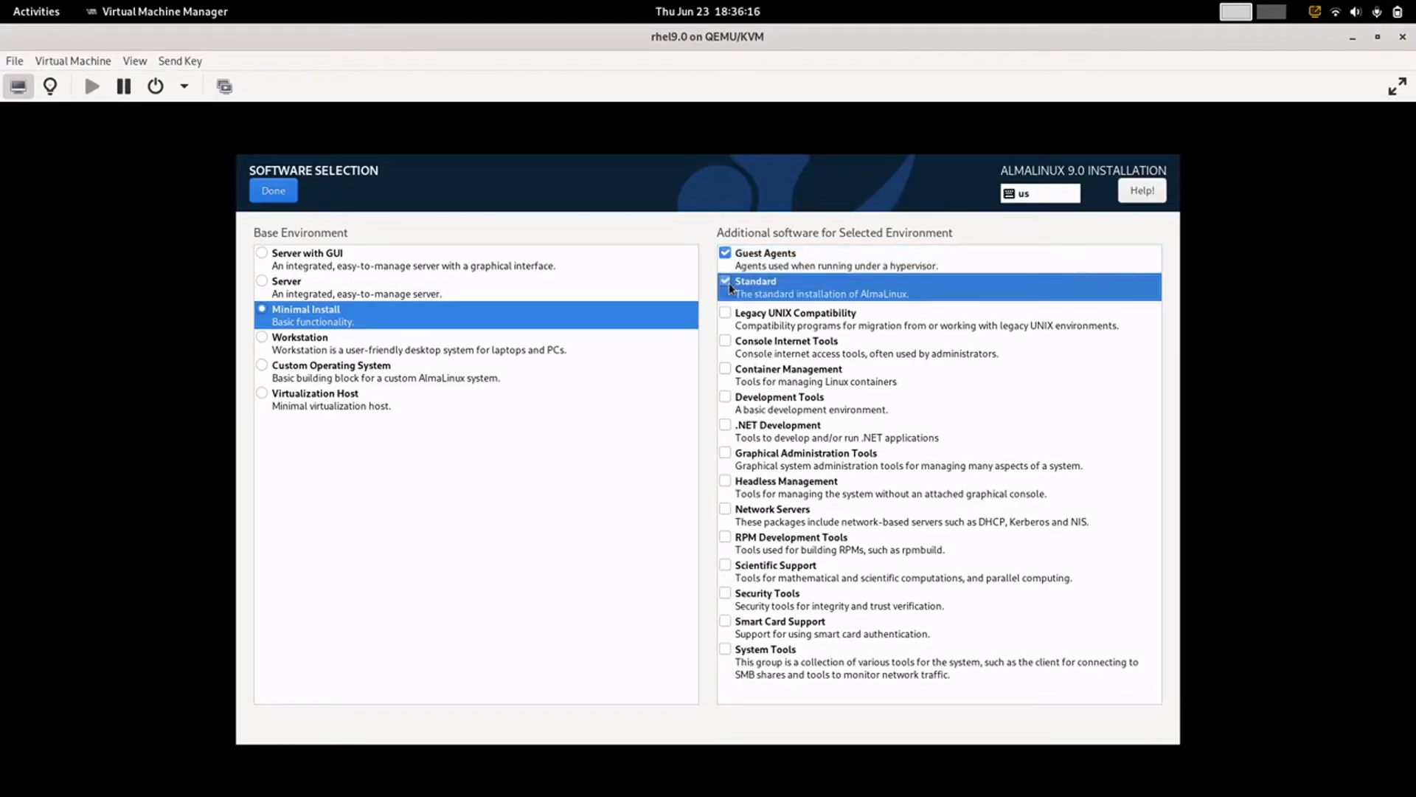
pyautogui.click(274, 197)
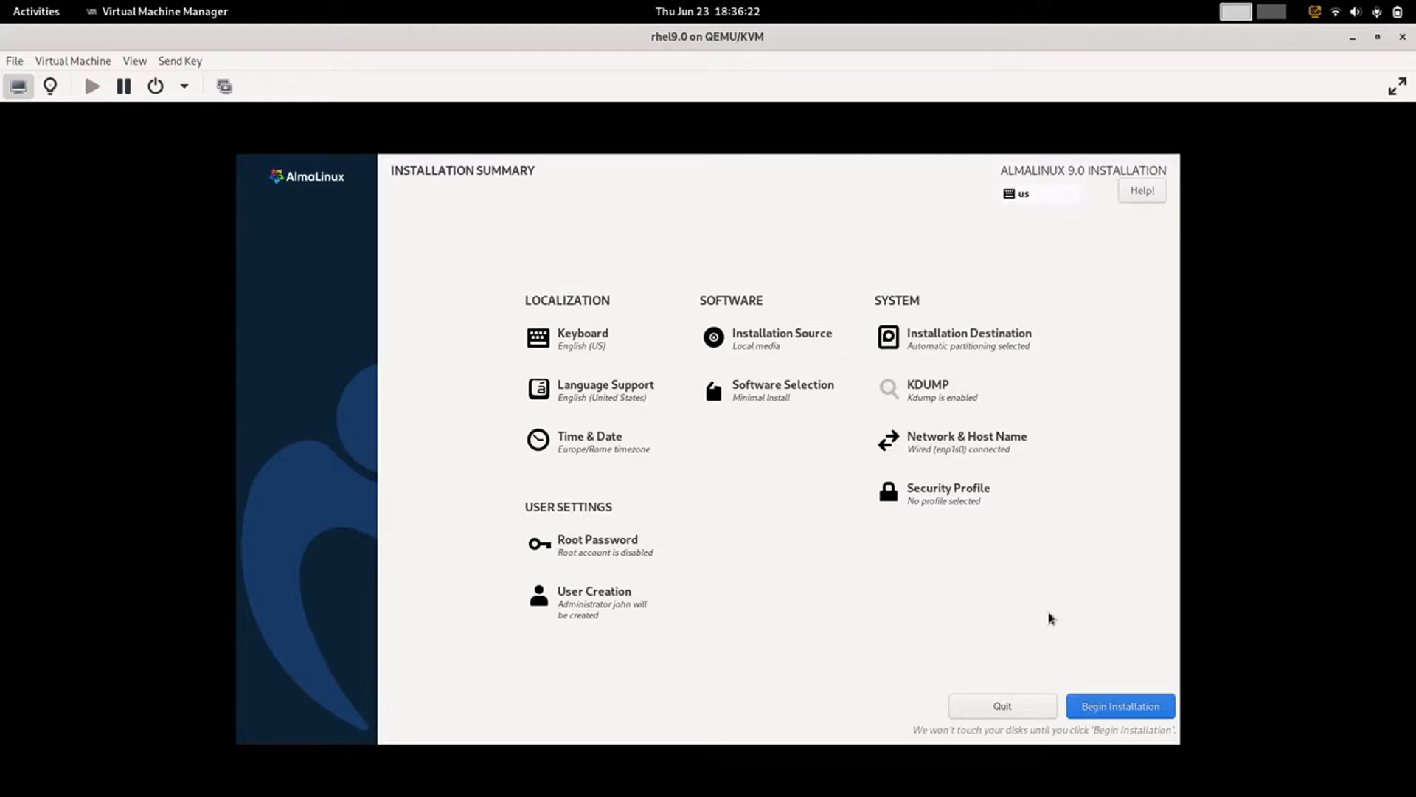
# Run the installation and reboot into the installed AlmaLinux (5.14.0-70.13.1.el9_0.x86_64) 9.0 entry.
pyautogui.click(1138, 711)
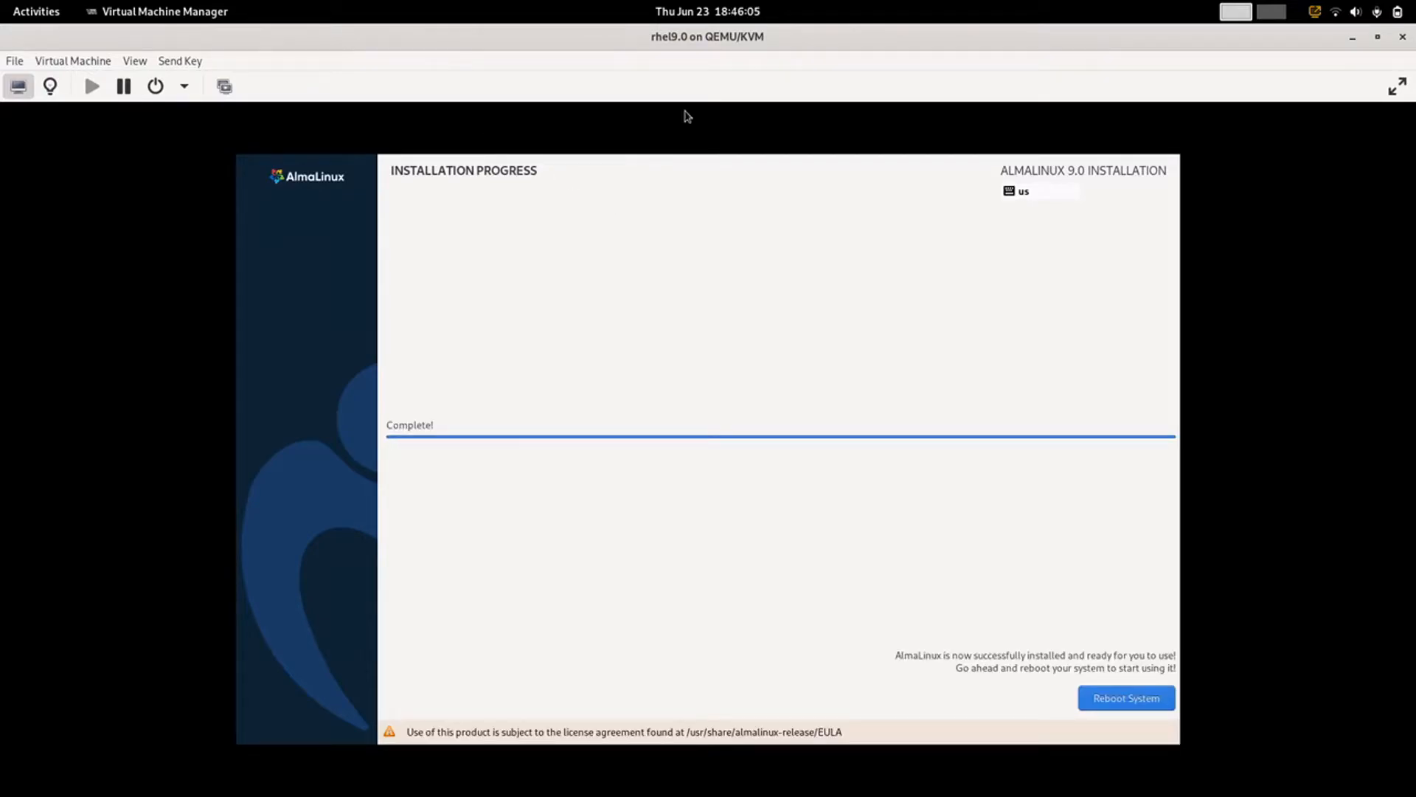
pyautogui.click(1144, 706)
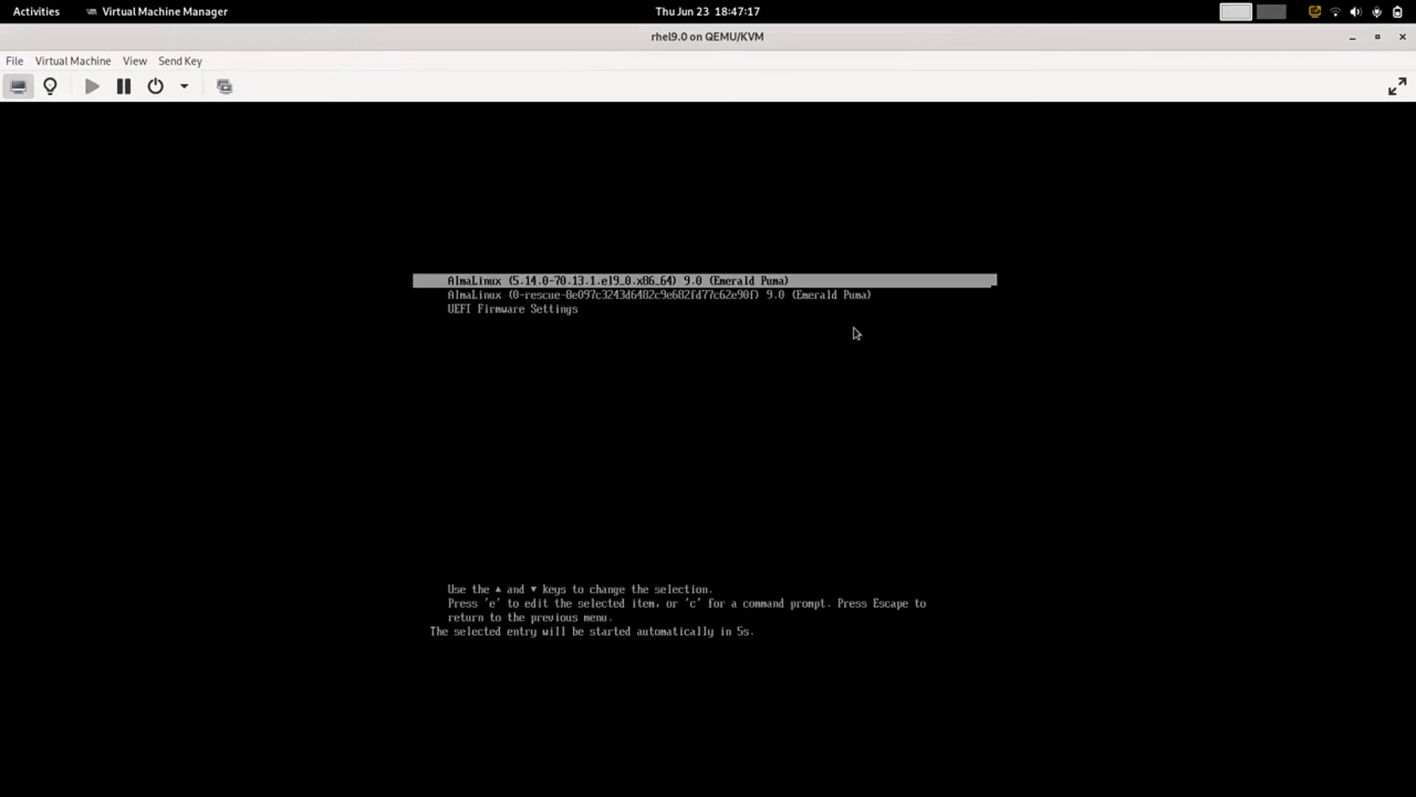
pyautogui.press('Return')
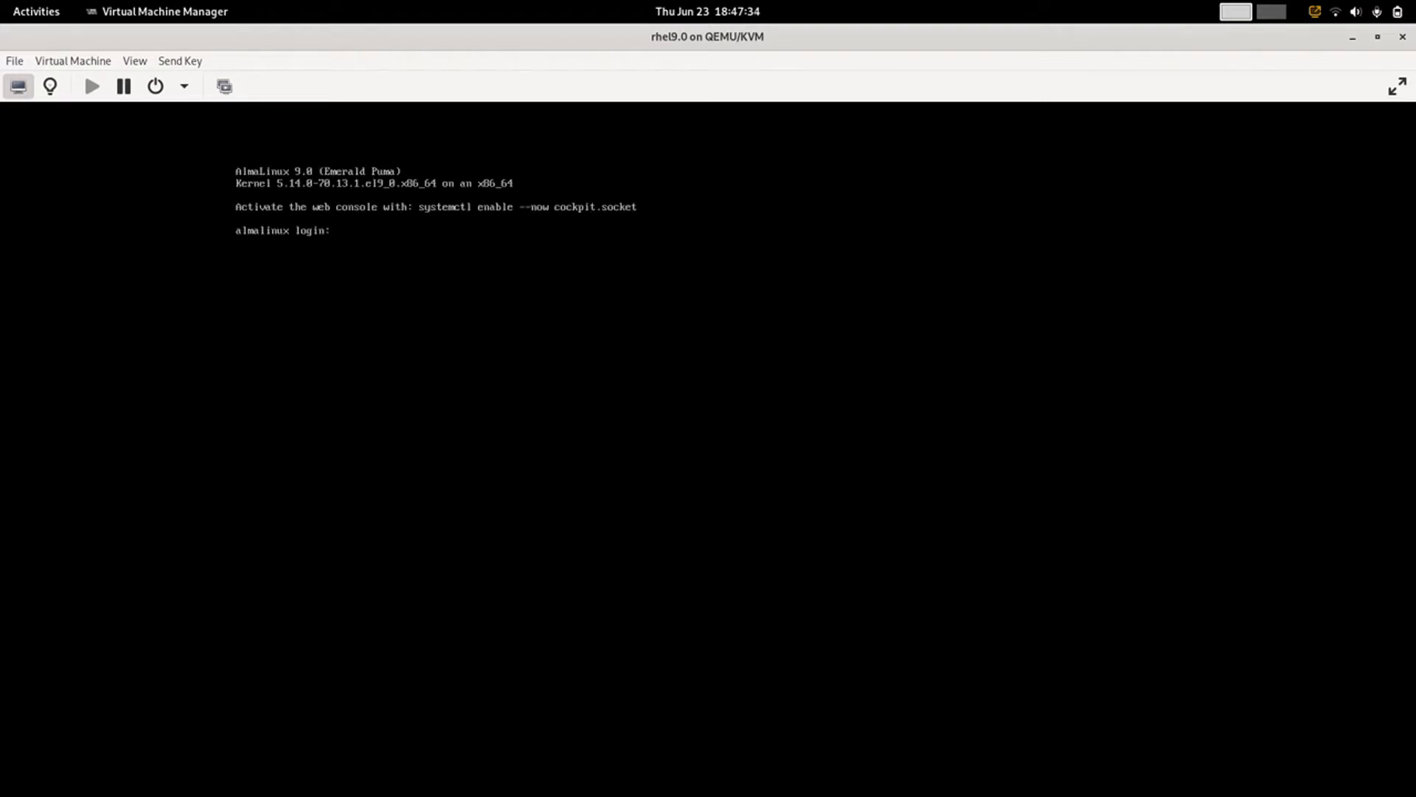
# Log in at the console with the created user's name and account password.
pyautogui.write('john')
pyautogui.press('Return')
pyautogui.press('Return')
# Check the running kernel release with uname -r.
pyautogui.write('unam')
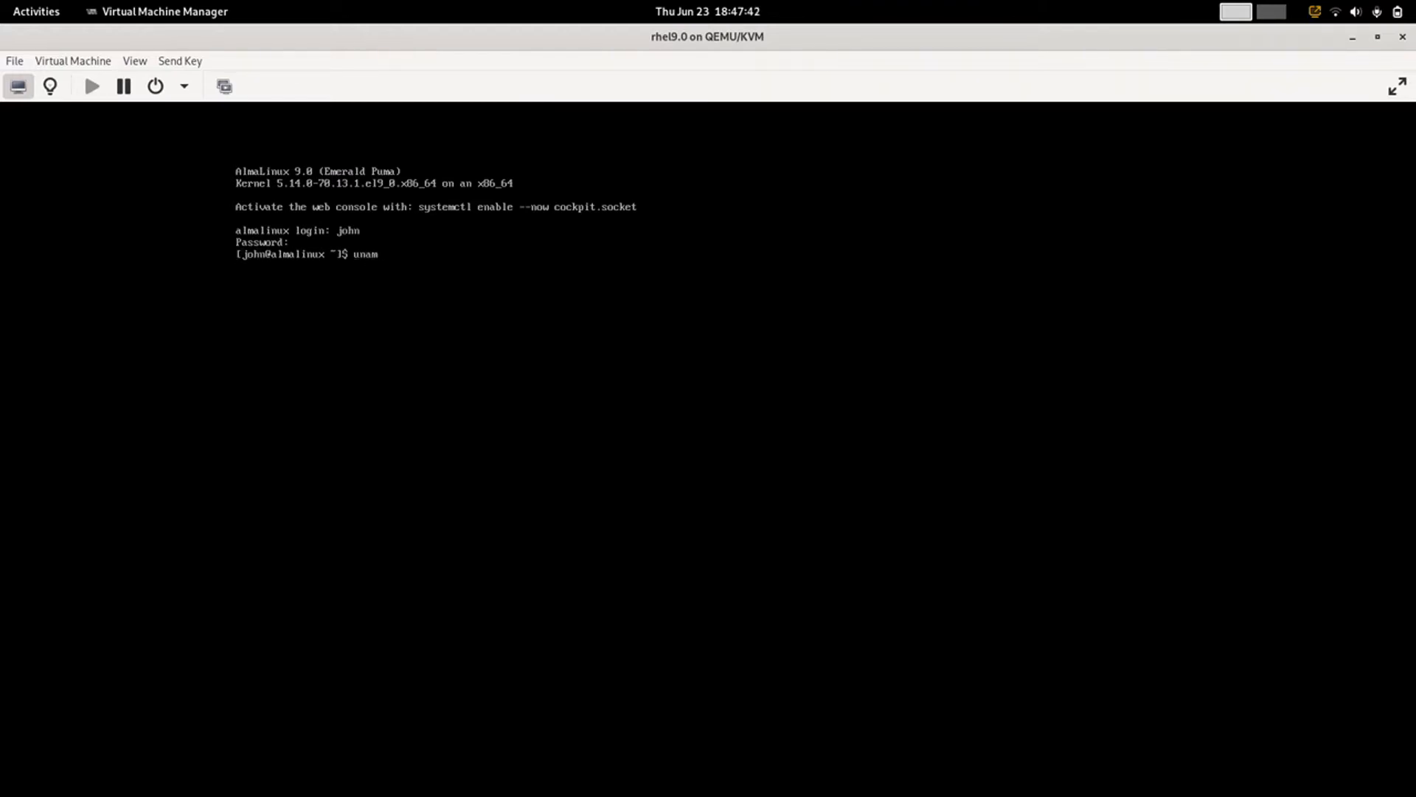
pyautogui.write('e -r')
pyautogui.press('Return')
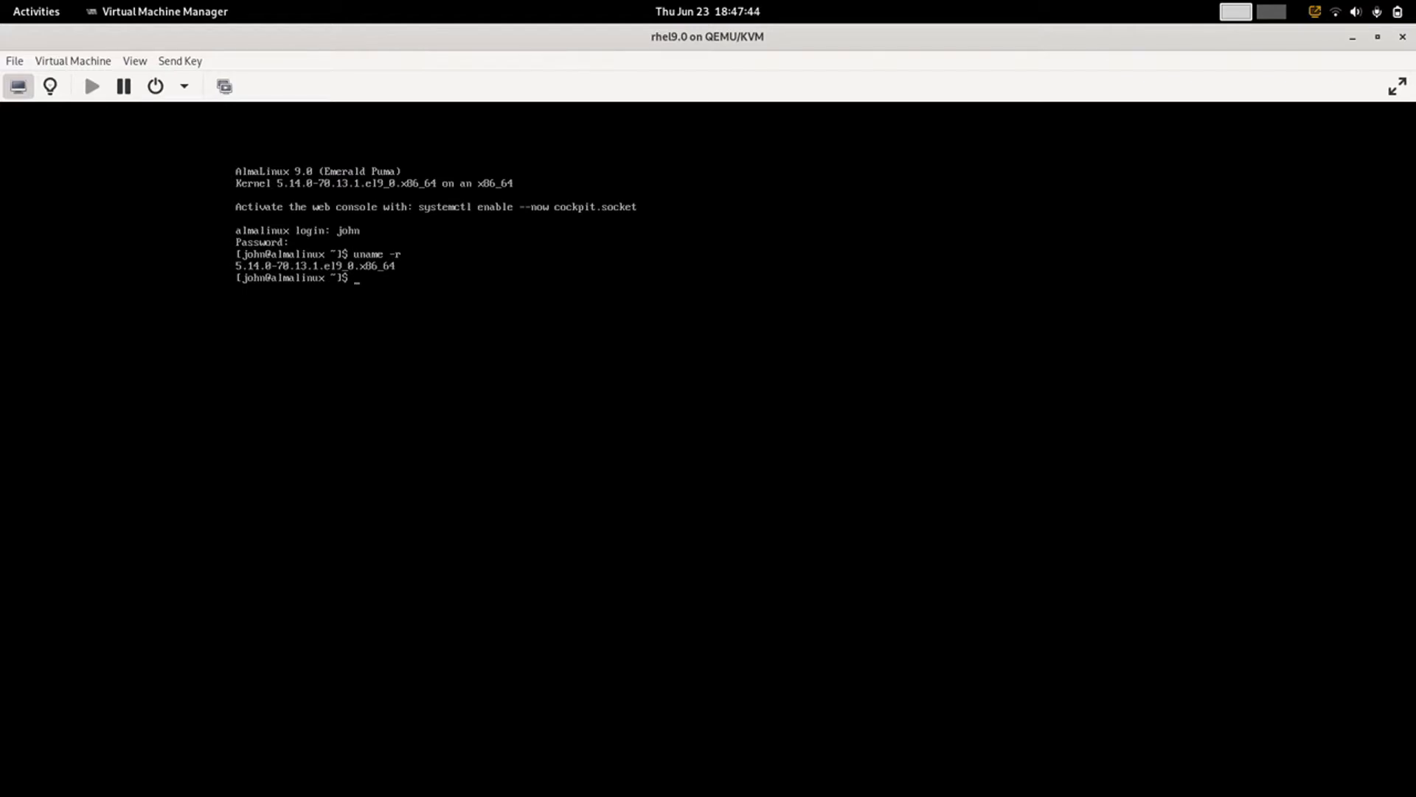
# Install epel-release with sudo dnf, entering the account password and accepting both the package installation and the GPG key import.
pyautogui.write('su')
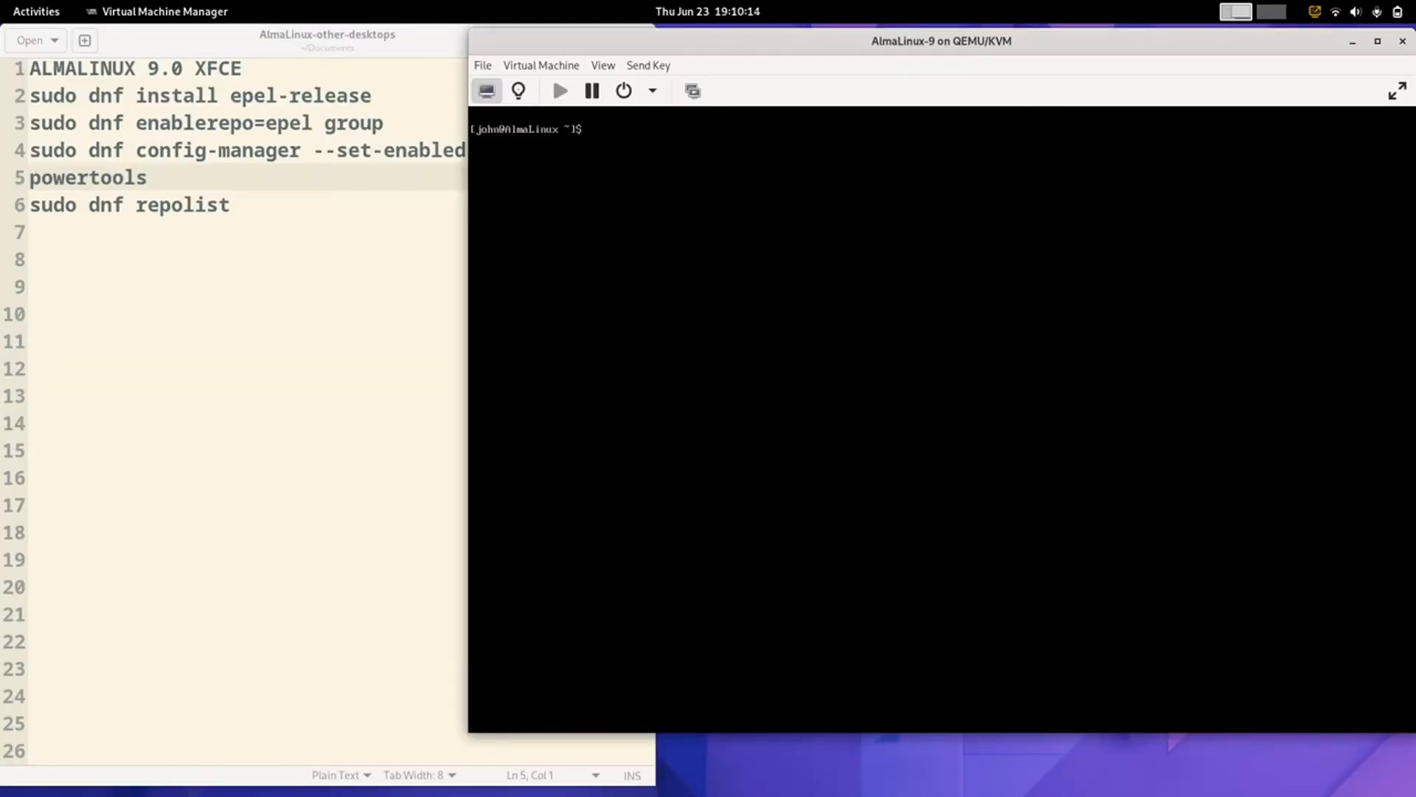
pyautogui.write('sudo dnf install epel-release')
pyautogui.press('Return')
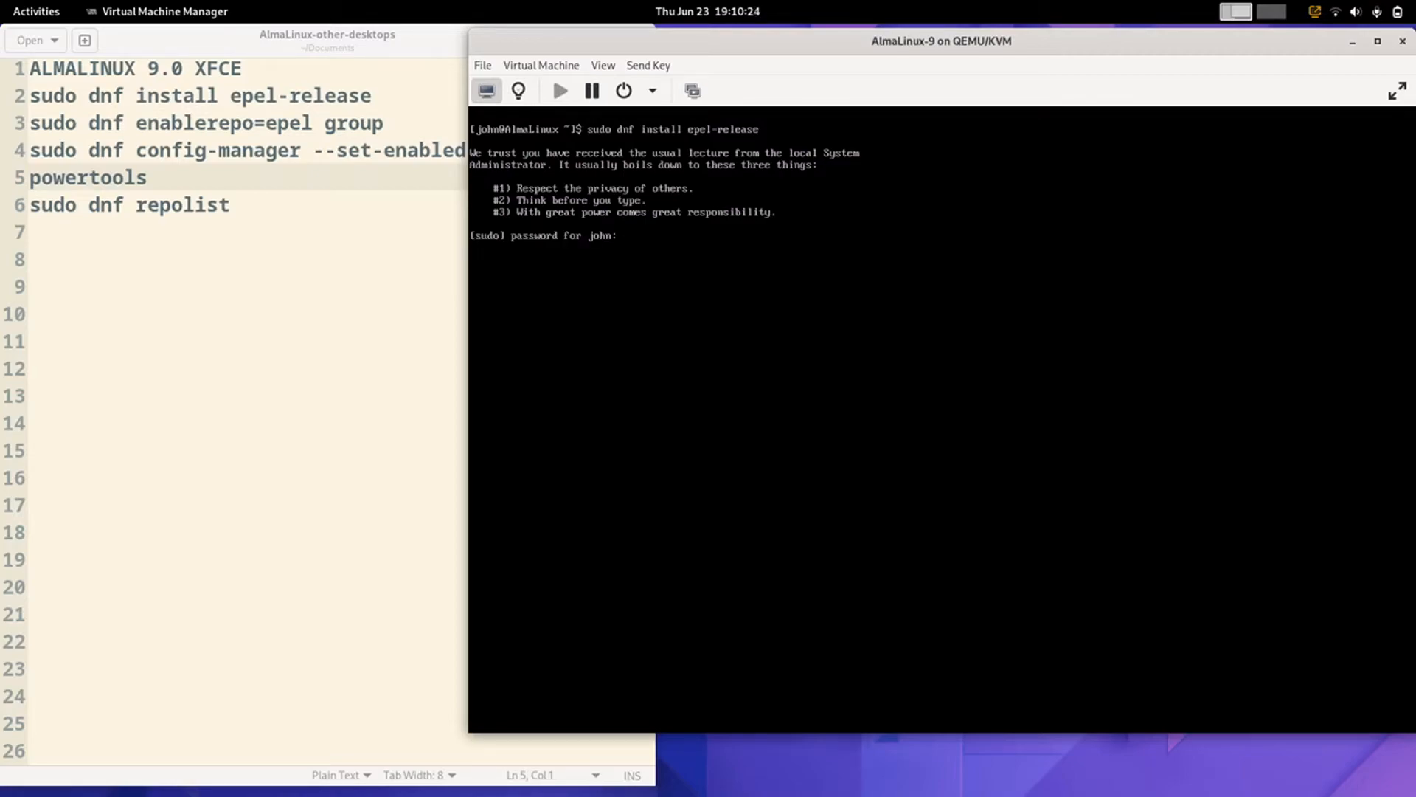
pyautogui.press('Return')
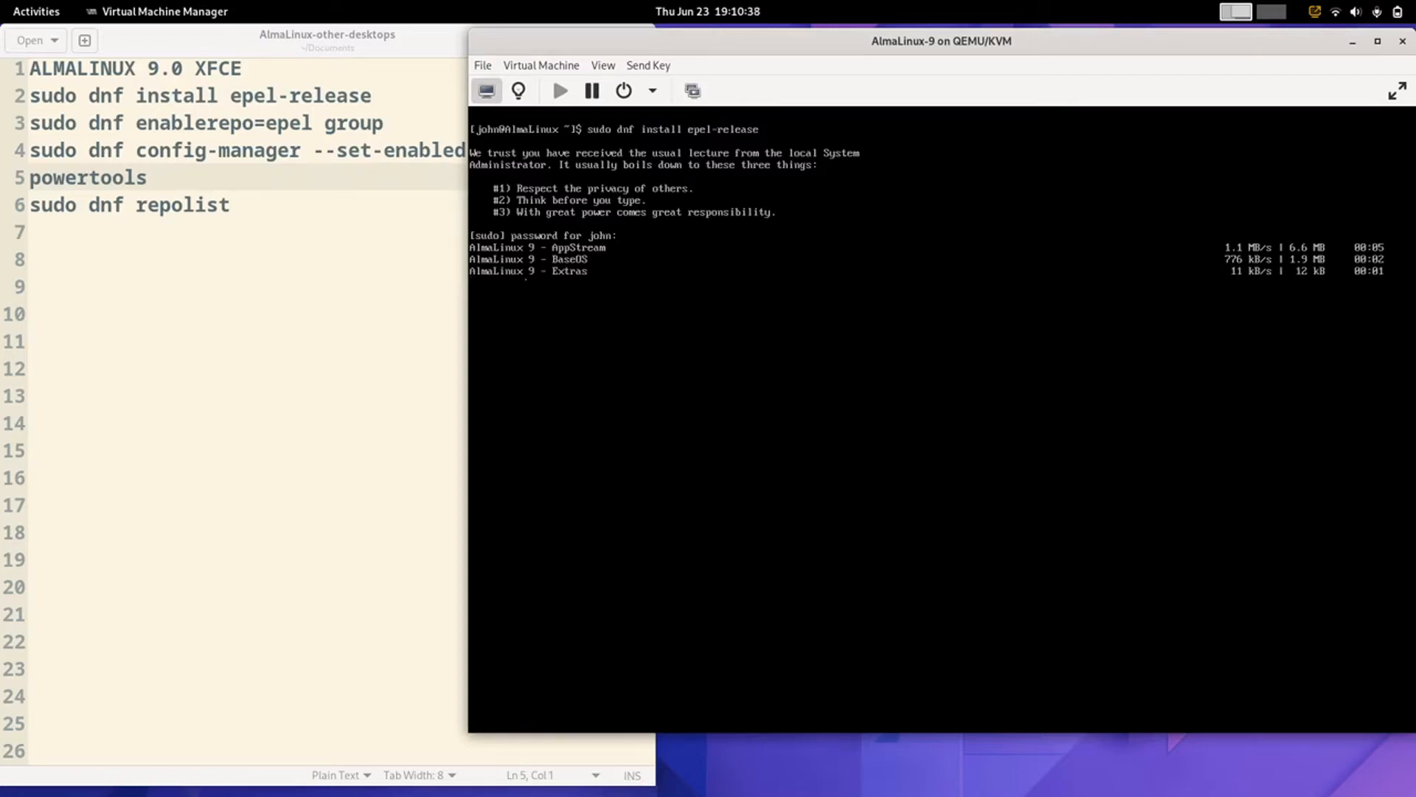
pyautogui.write('y')
pyautogui.press('Return')
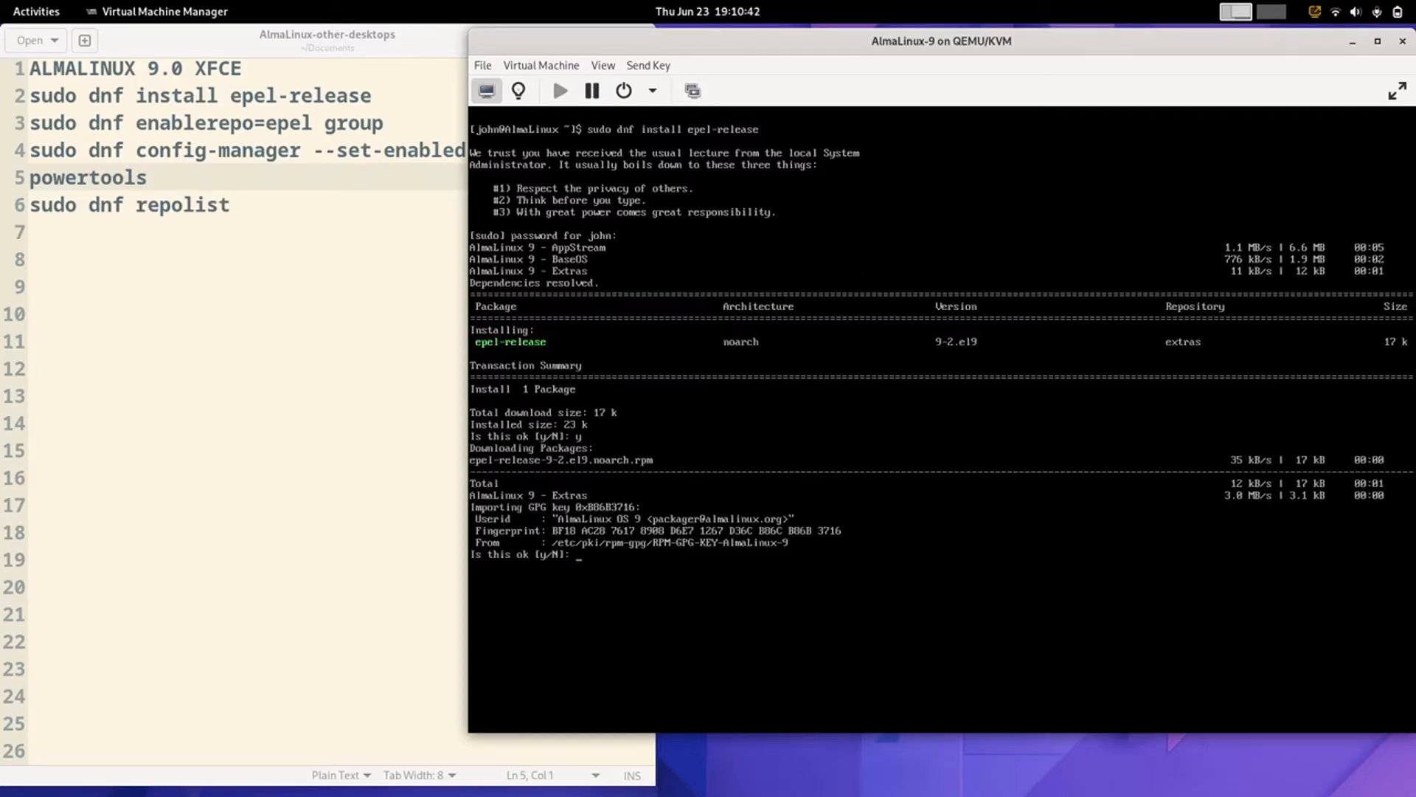
pyautogui.write('y')
pyautogui.press('Return')
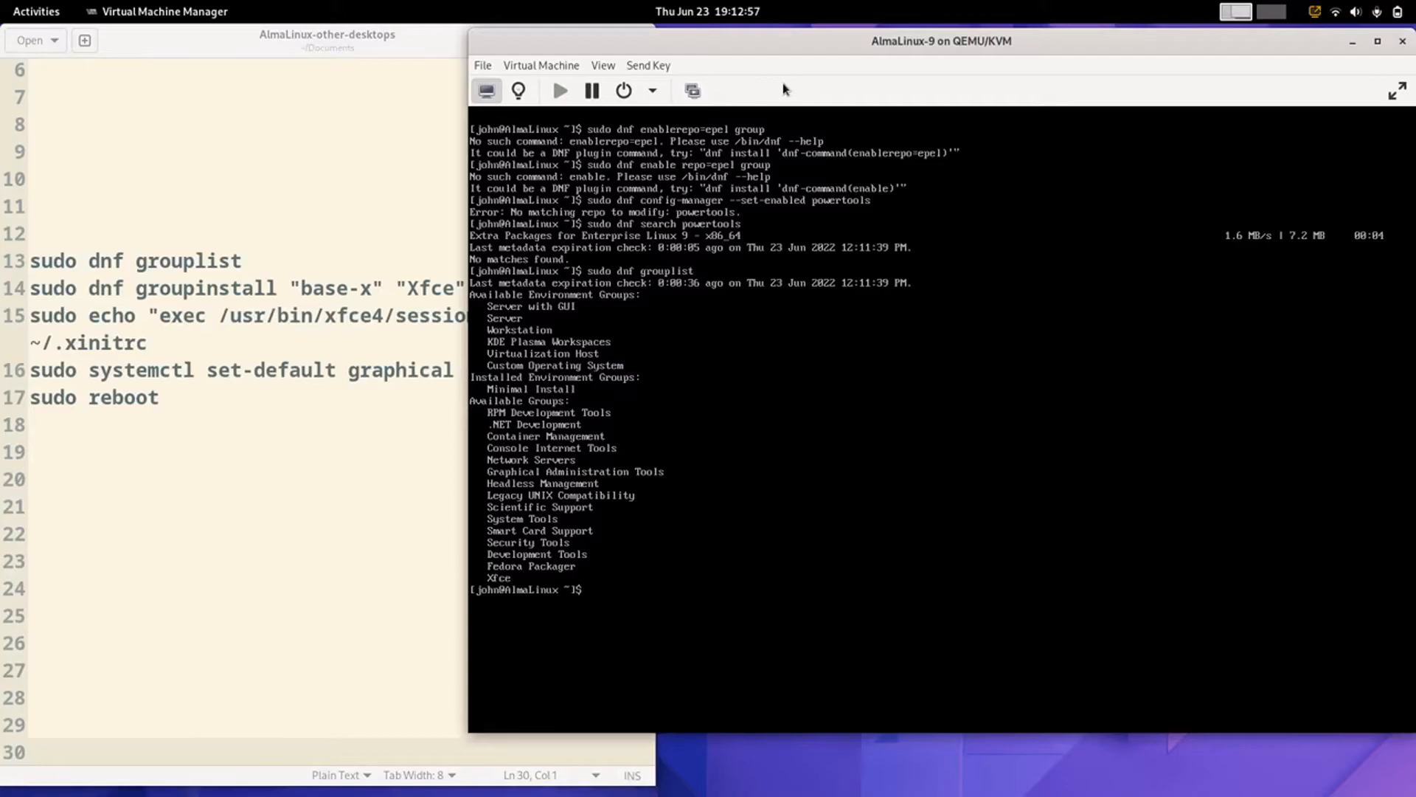
# List the package groups with sudo dnf grouplist.
pyautogui.write('udo')
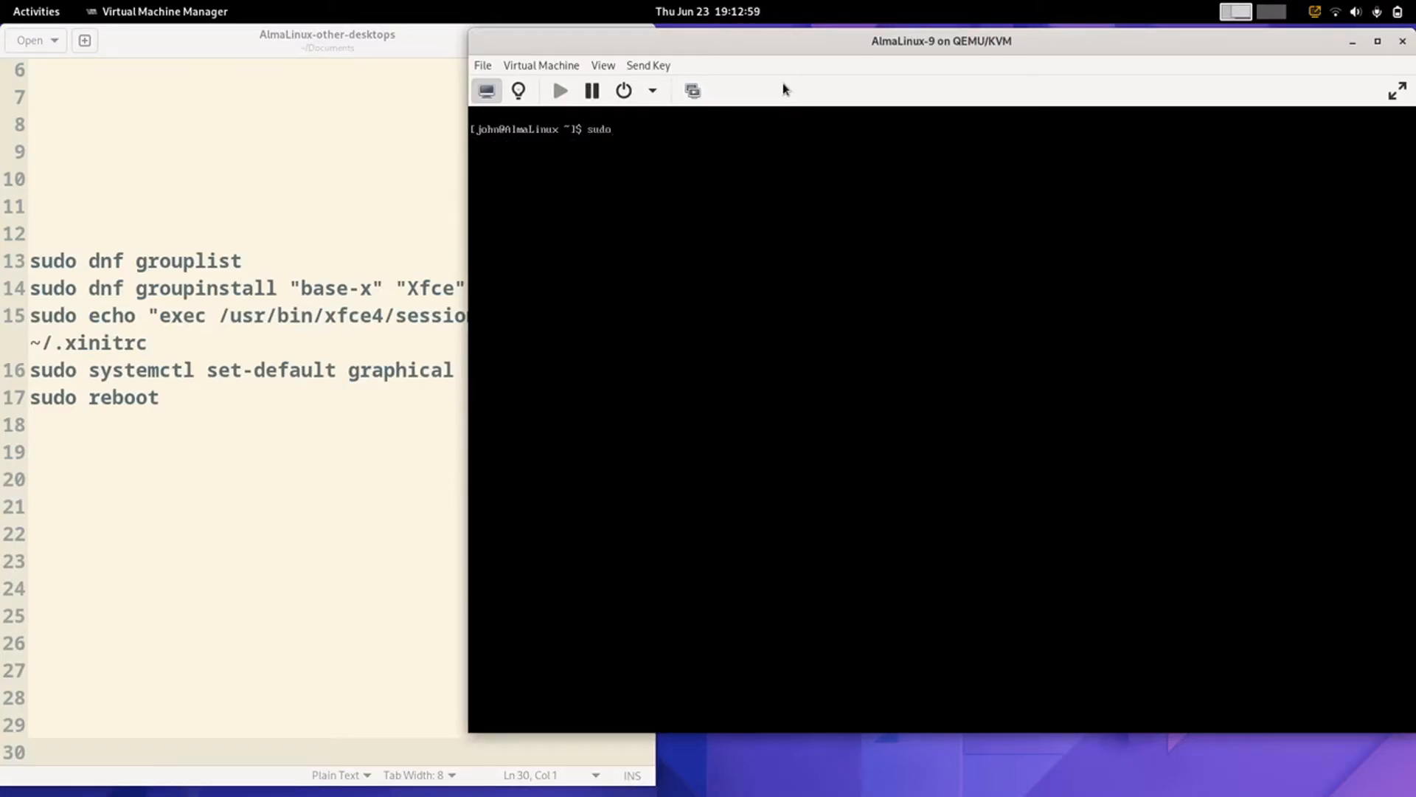
pyautogui.write(' dnf grouplist')
# Install the "base-x" and "Xfce" package groups with sudo dnf groupinstall and approve the transaction.
pyautogui.write('sudo')
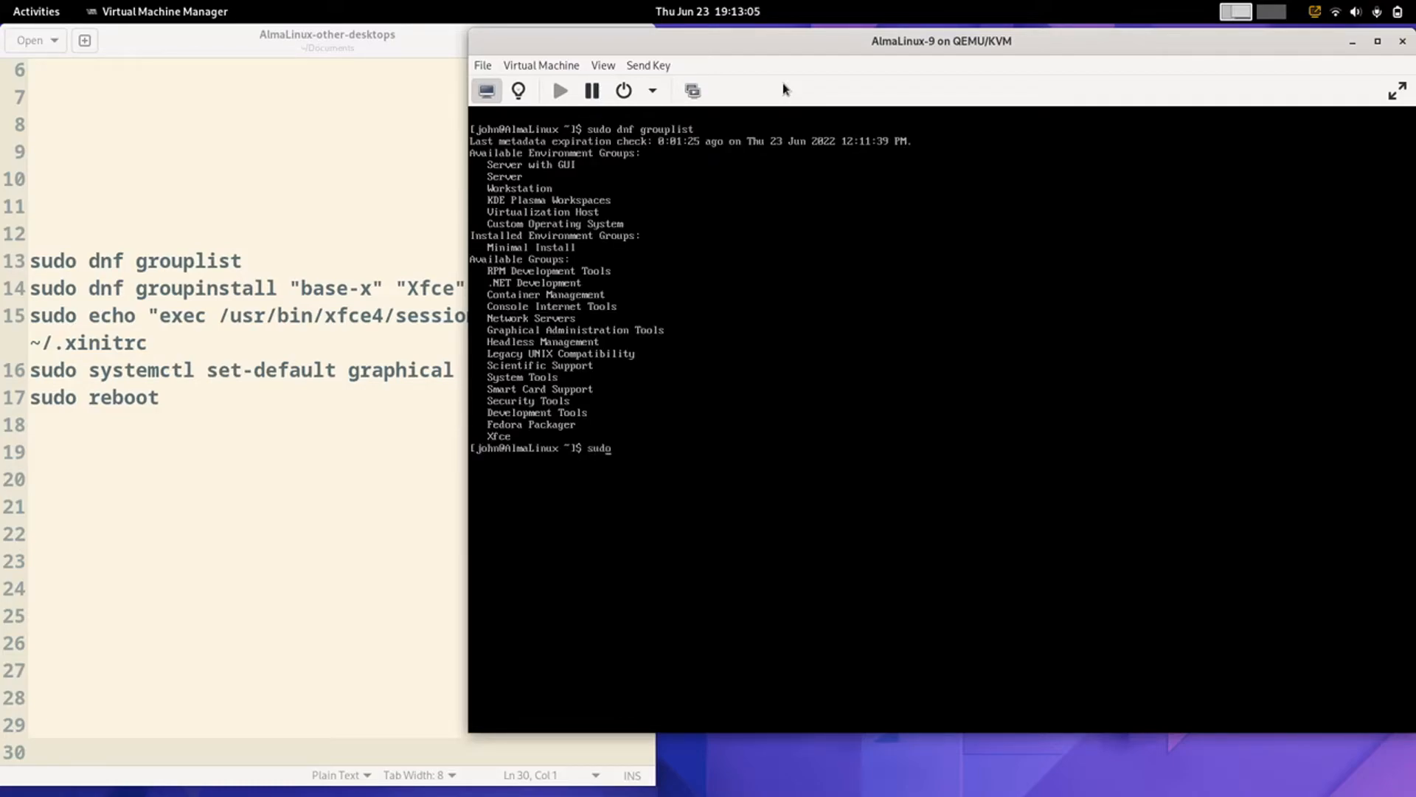
pyautogui.write(' dnf groupinstall "base-x" "Xfce"')
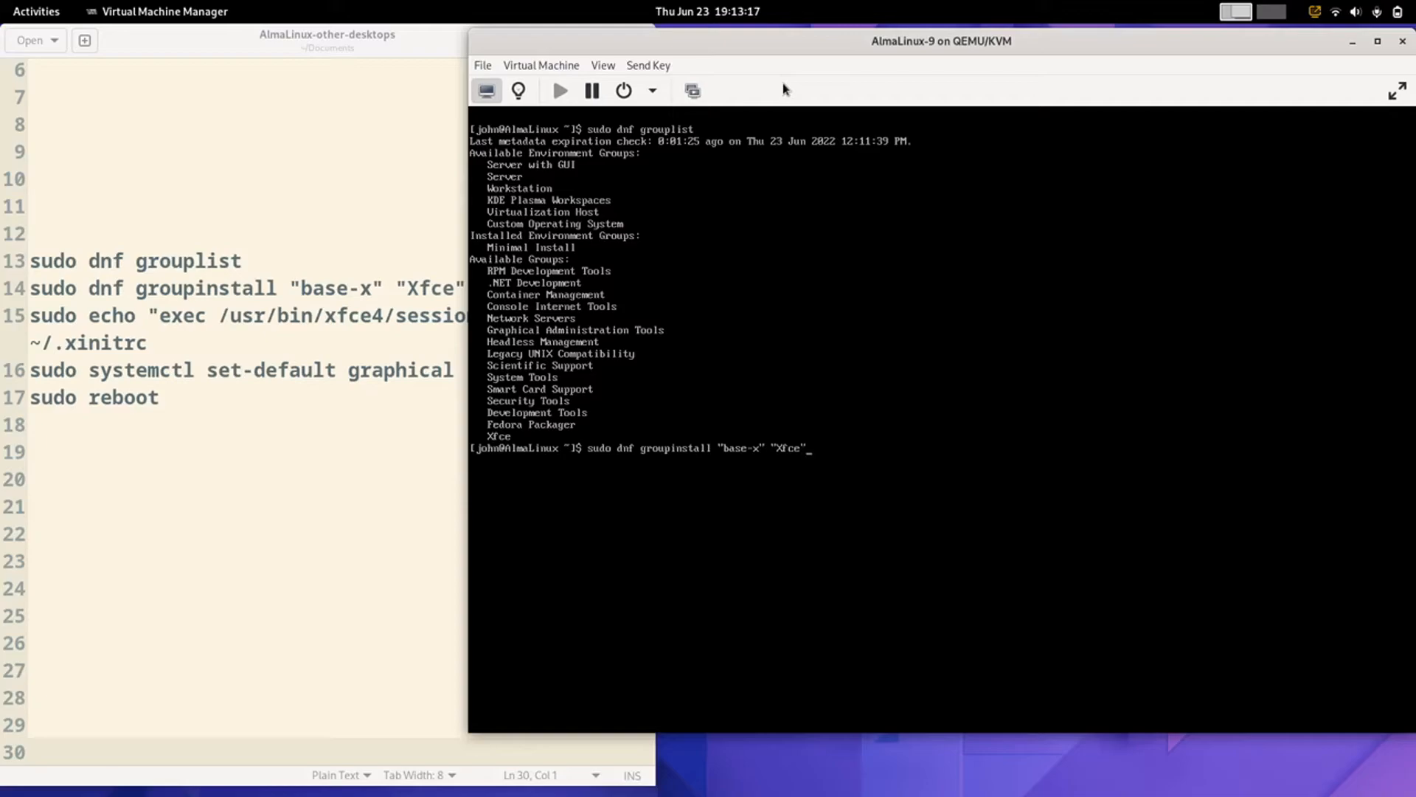
pyautogui.moveTo(797, 54); pyautogui.dragTo(854, 64)
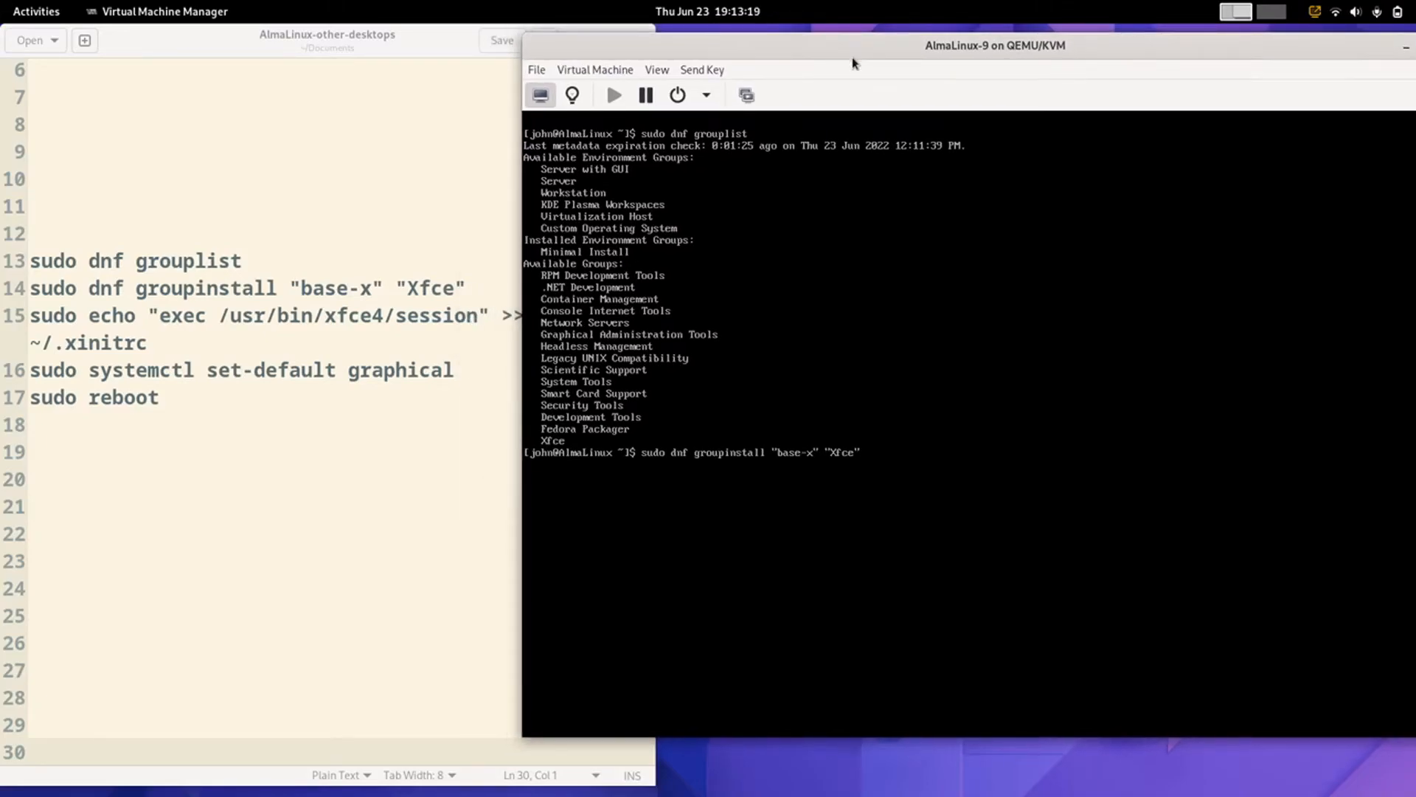
pyautogui.press('Return')
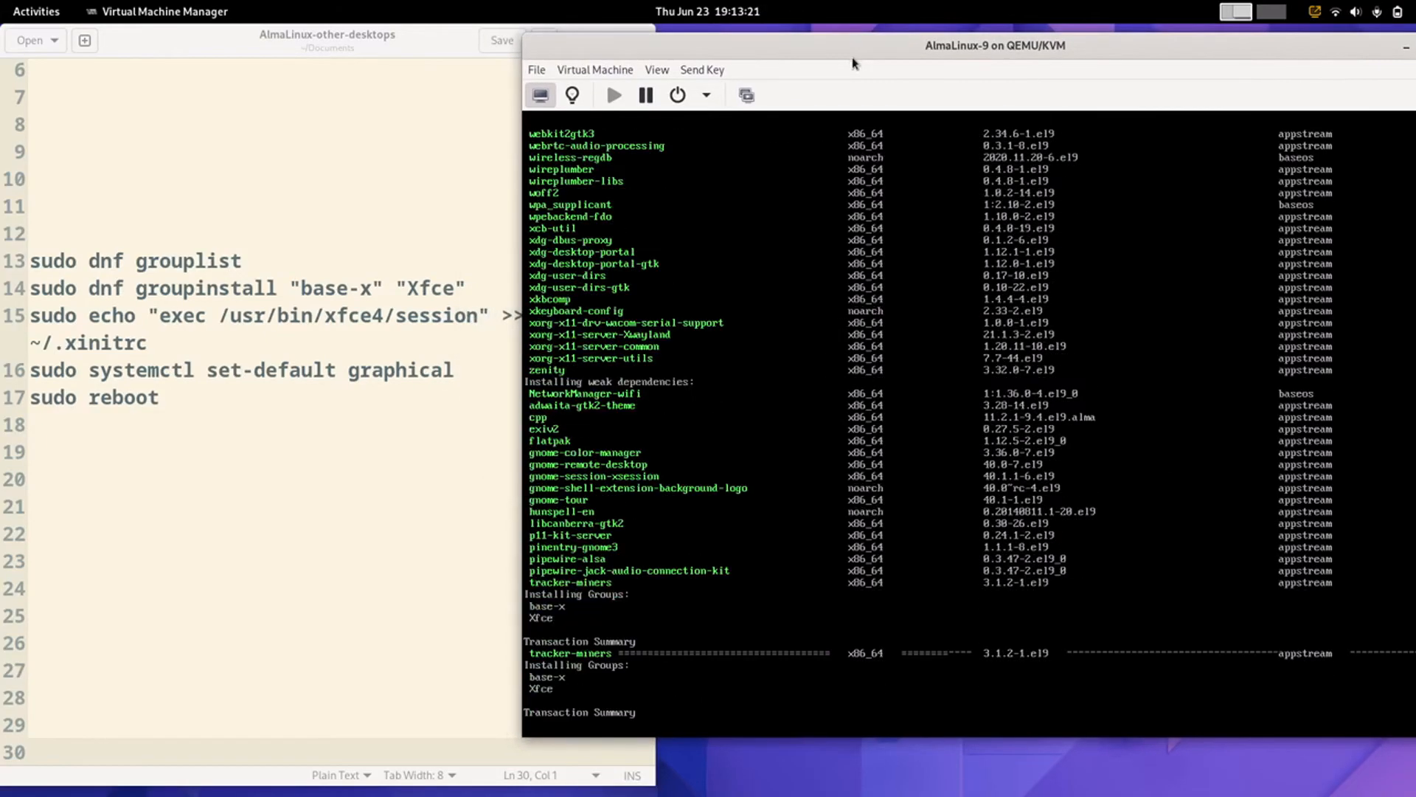
pyautogui.write('y')
pyautogui.press('Return')
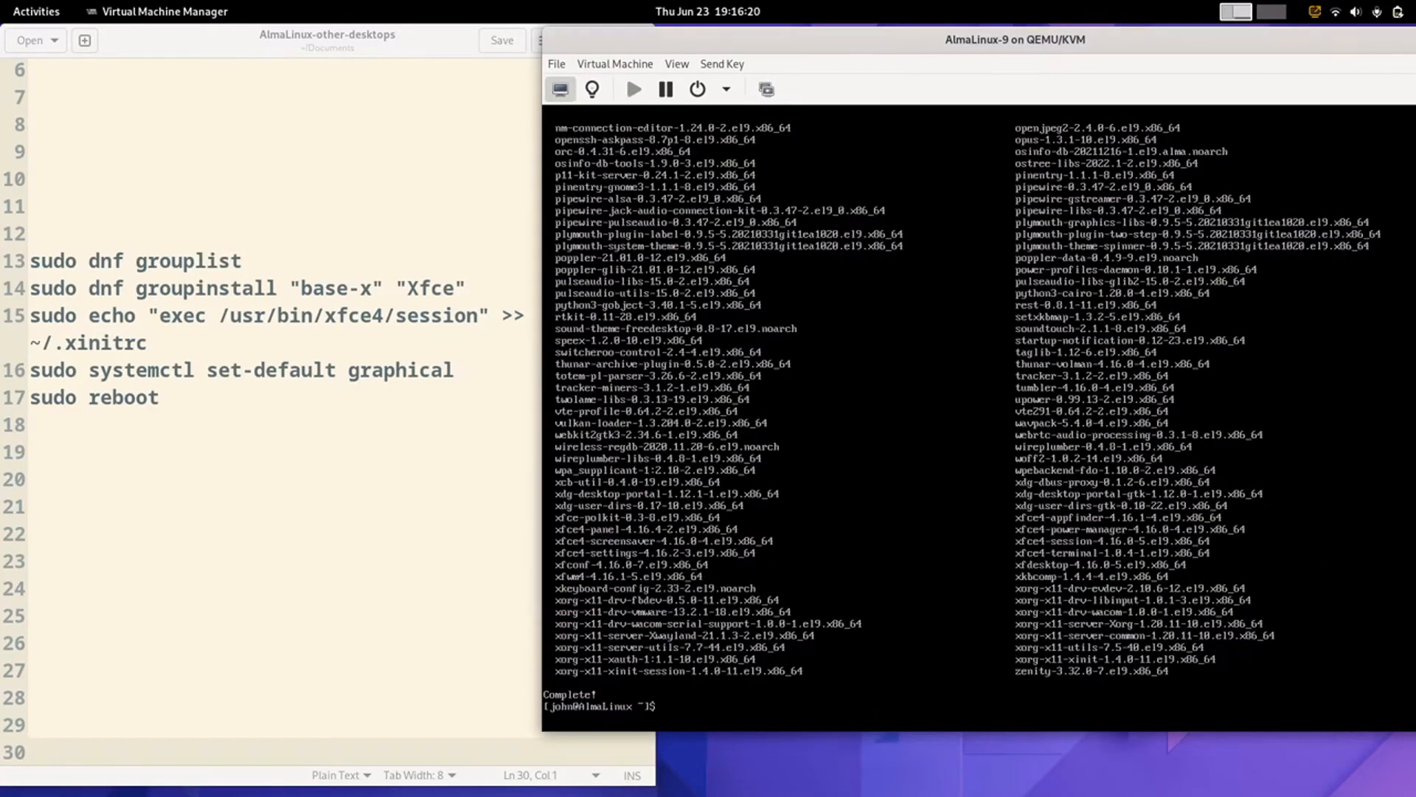
# Clear the console and append "exec /usr/bin/xfce4-session" to ~/.xinitrc with sudo echo.
pyautogui.hotkey('ctrl', 'l')
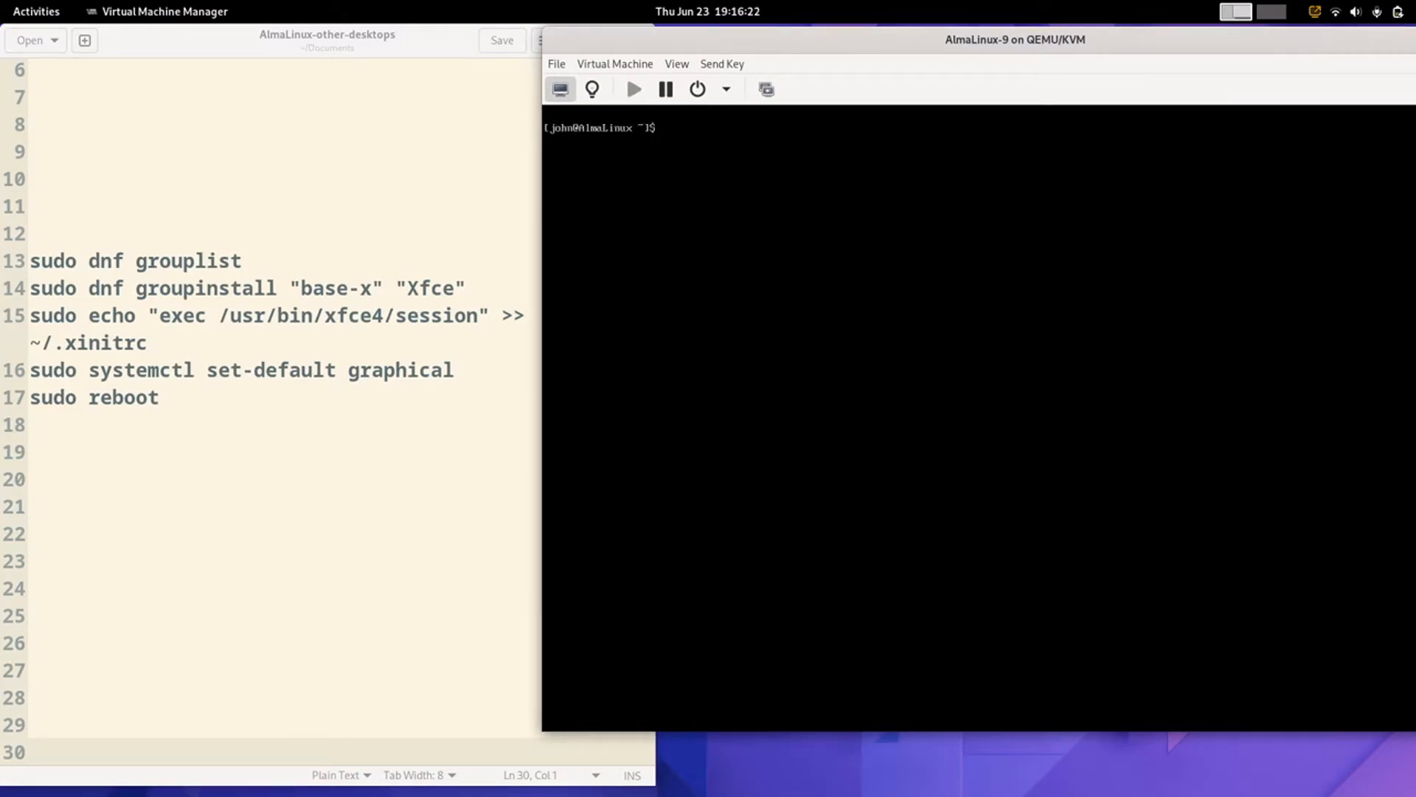
pyautogui.write('sudo echo "exec /usr/bin/xfce4-session')
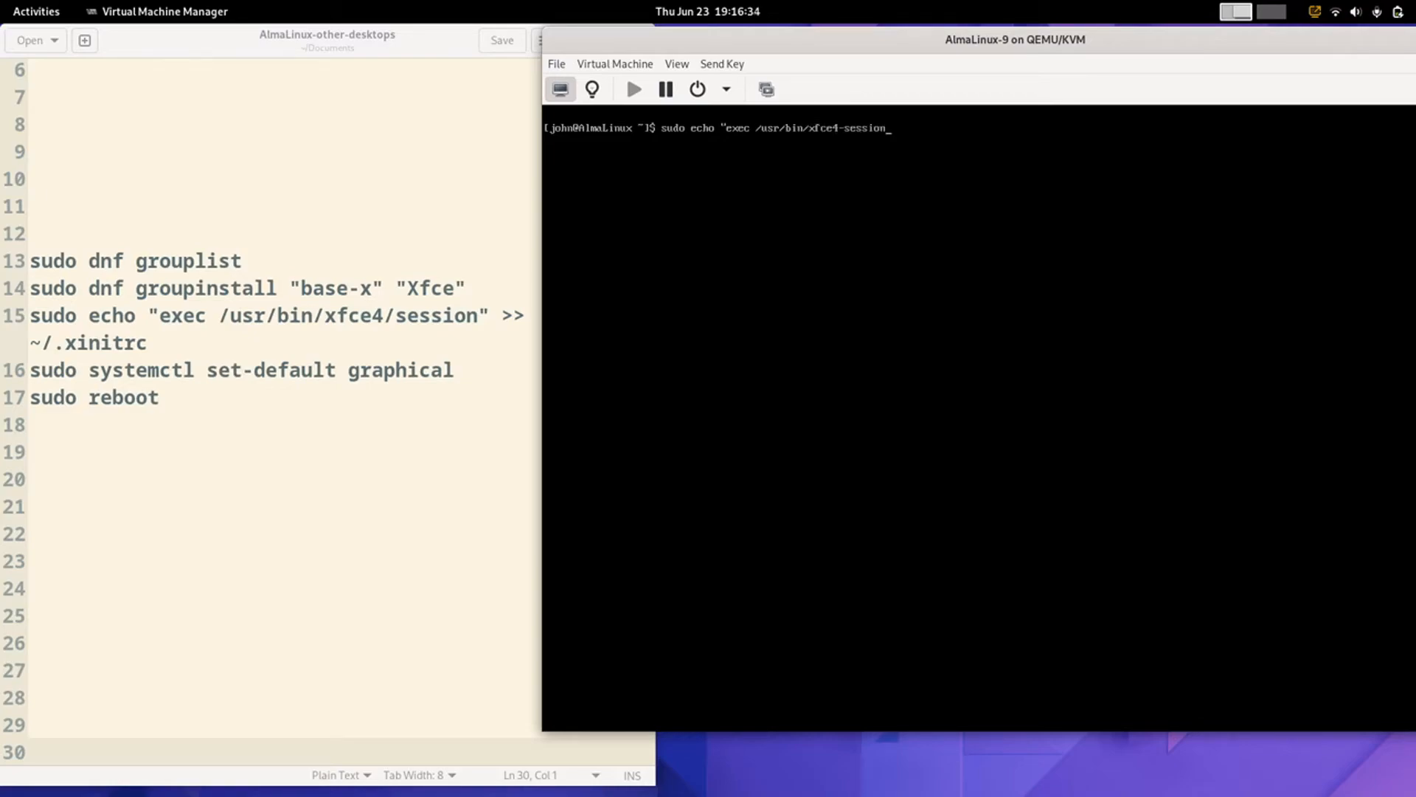
pyautogui.write('" >> ~/.xinitrc')
pyautogui.press('Return')
# Set the default systemd target to graphical with sudo systemctl set-default and reboot the virtual machine.
pyautogui.write('sudo ')
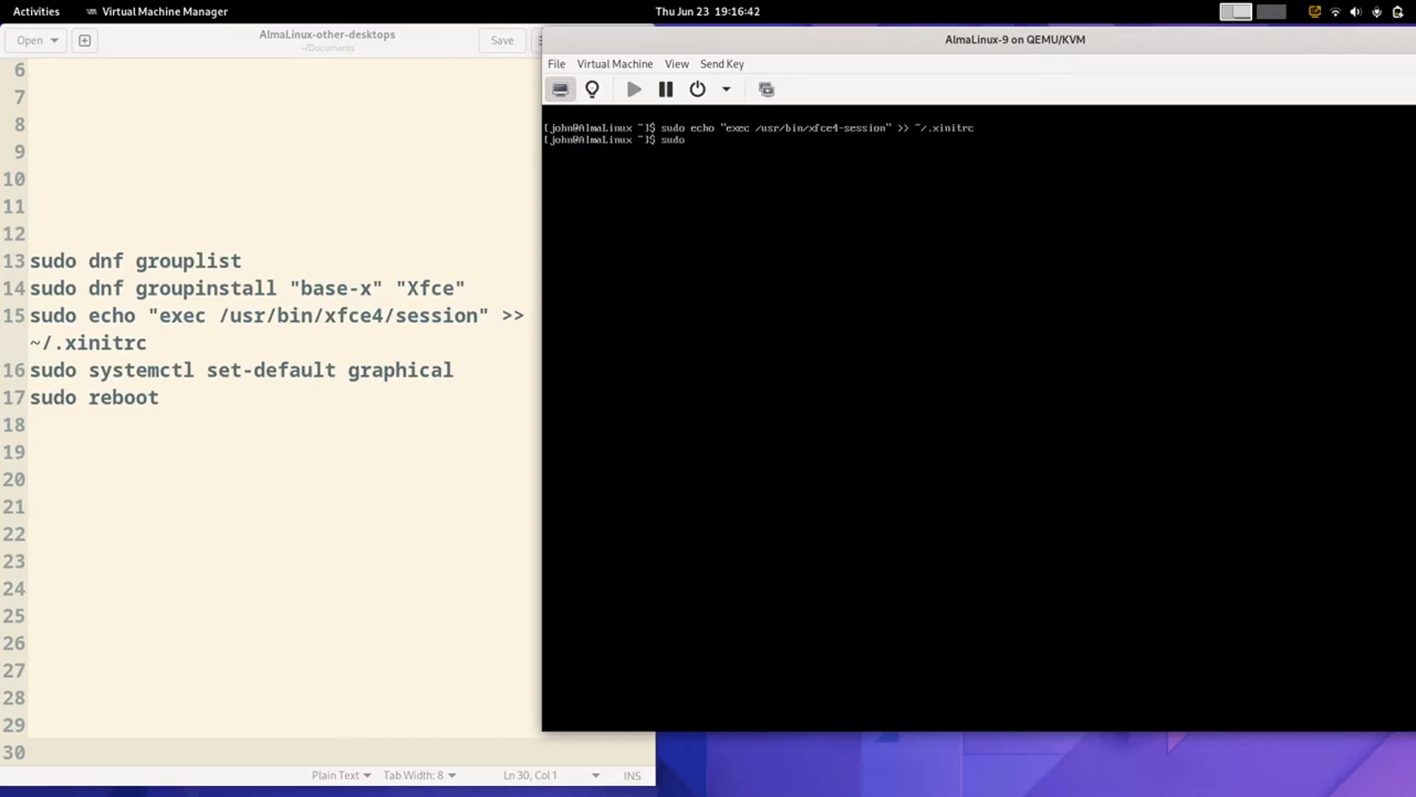
pyautogui.write('systemctl set-default graphical')
pyautogui.press('Return')
pyautogui.write('sudo reboot')
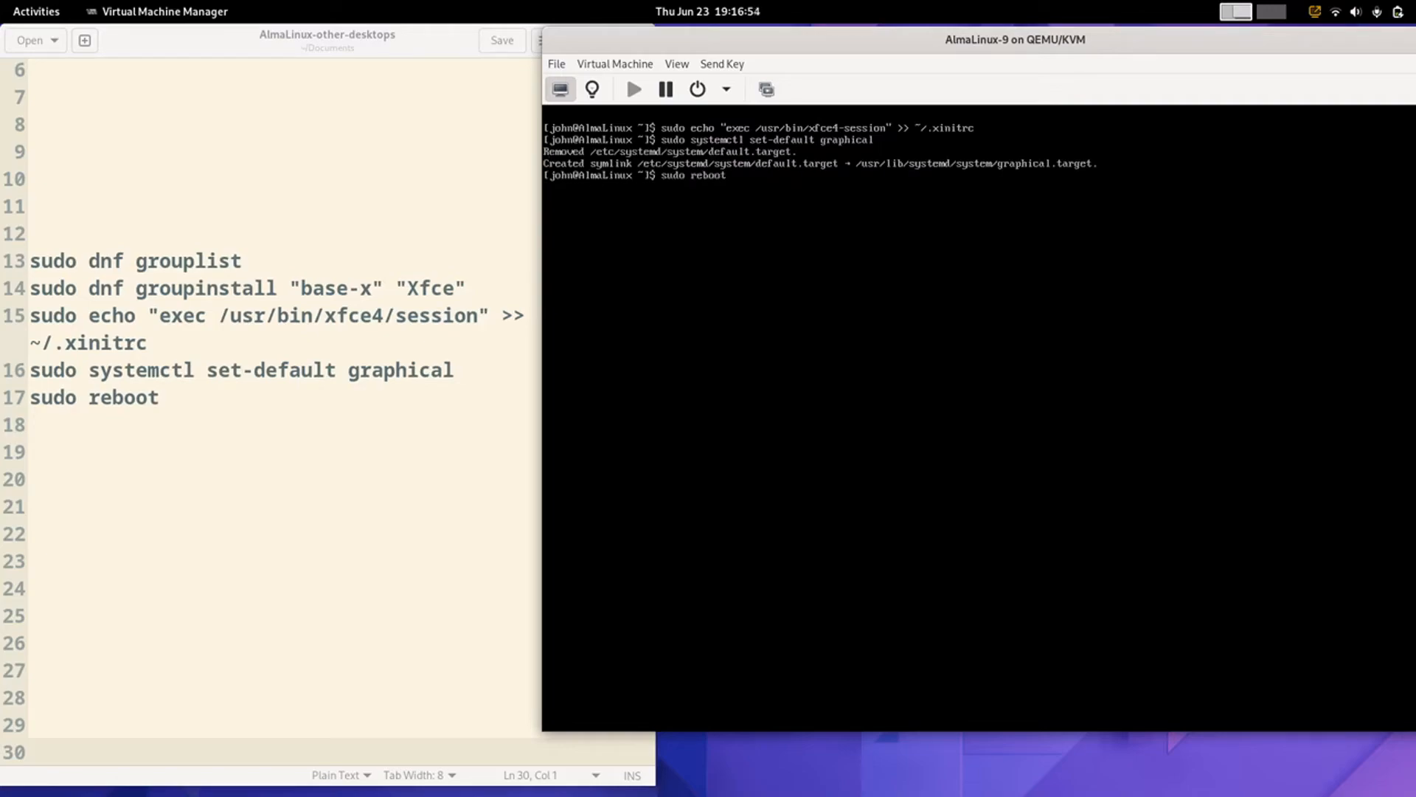
pyautogui.press('Return')
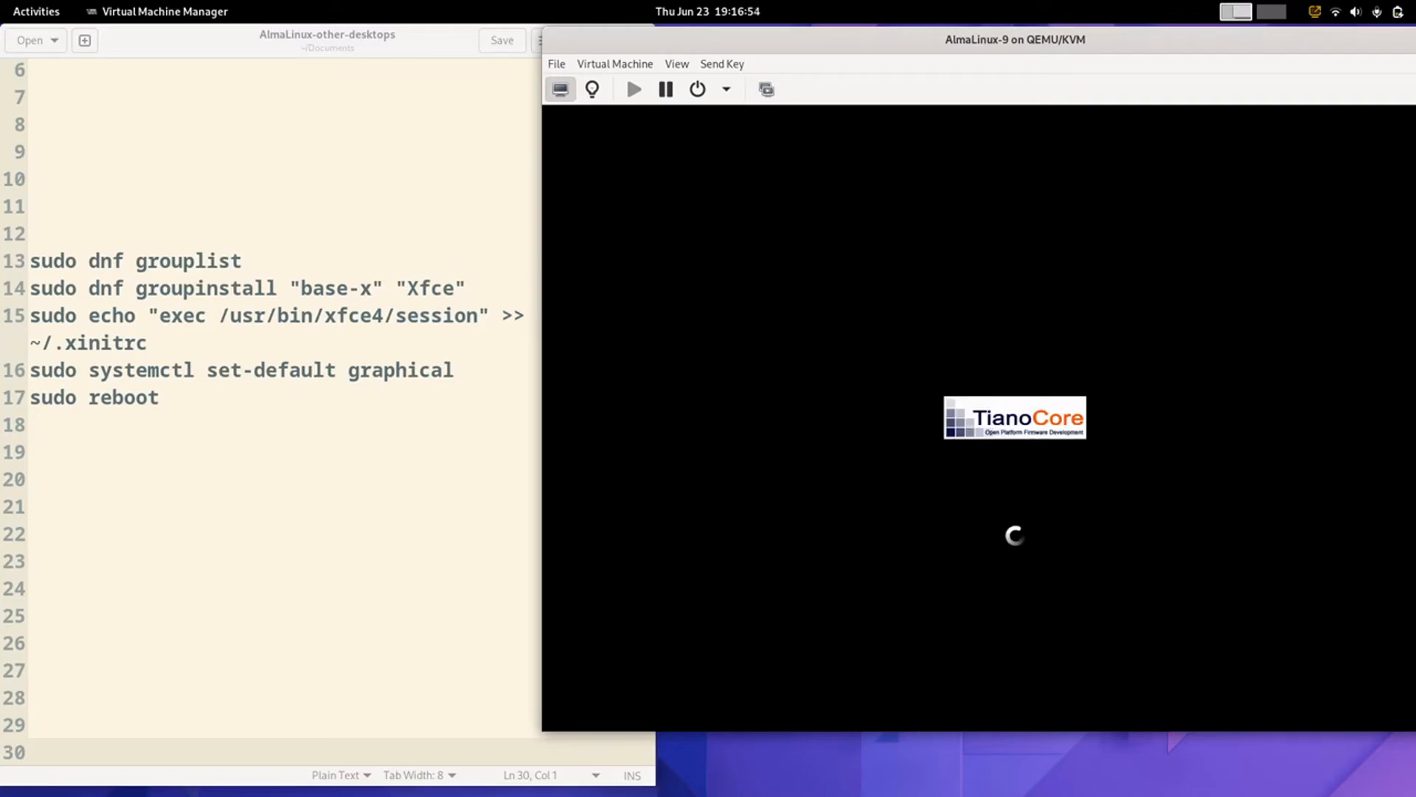
# Correct xfce4/session to xfce4-session in line 15 of the AlmaLinux-other-desktops notes and save the file.
pyautogui.click(391, 326)
pyautogui.press('BackSpace')
pyautogui.write('-')
pyautogui.click(508, 40)
# Maximize the AlmaLinux-9 virtual machine window and boot the AlmaLinux 5.14.0-70.13.1.el9_0 entry.
pyautogui.click(858, 46)
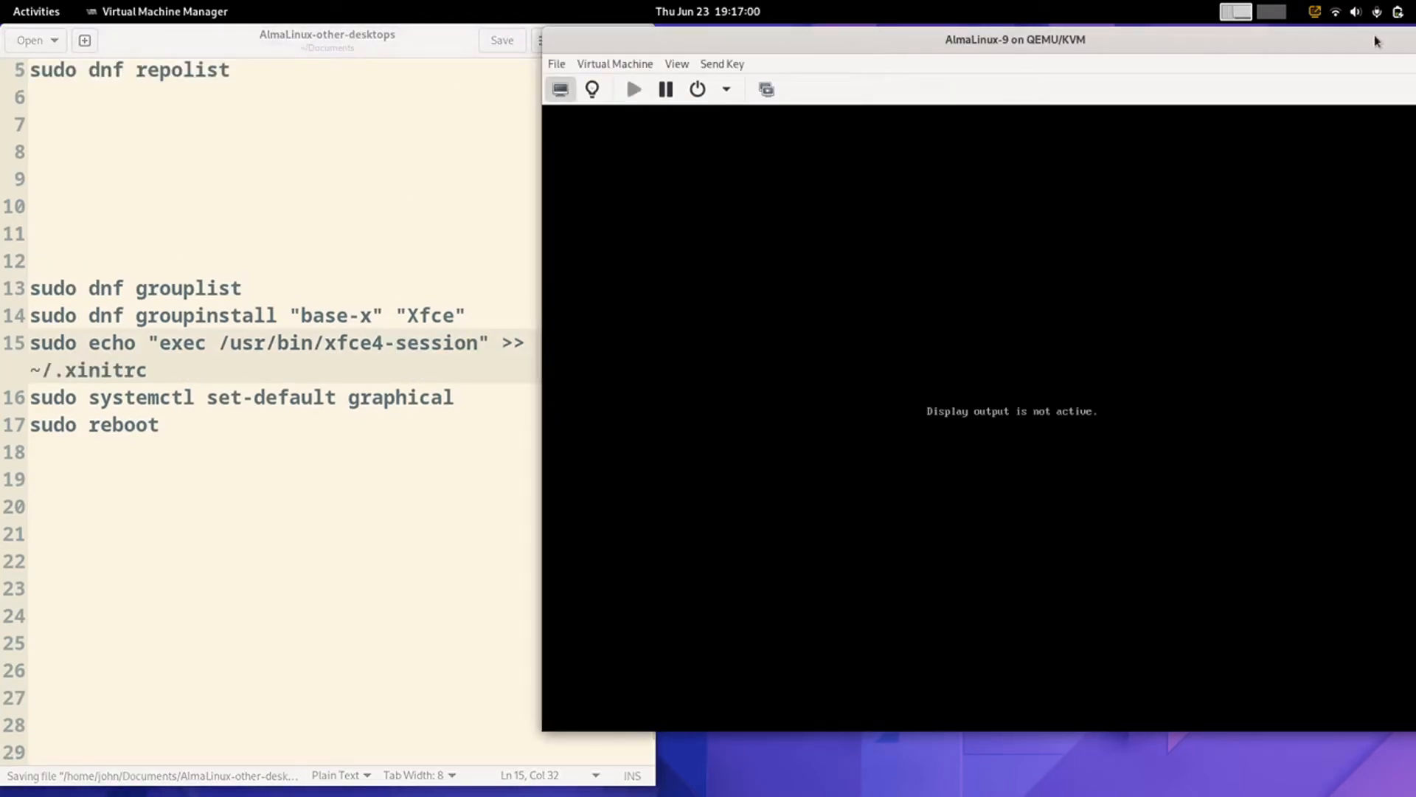
pyautogui.click(1333, 43)
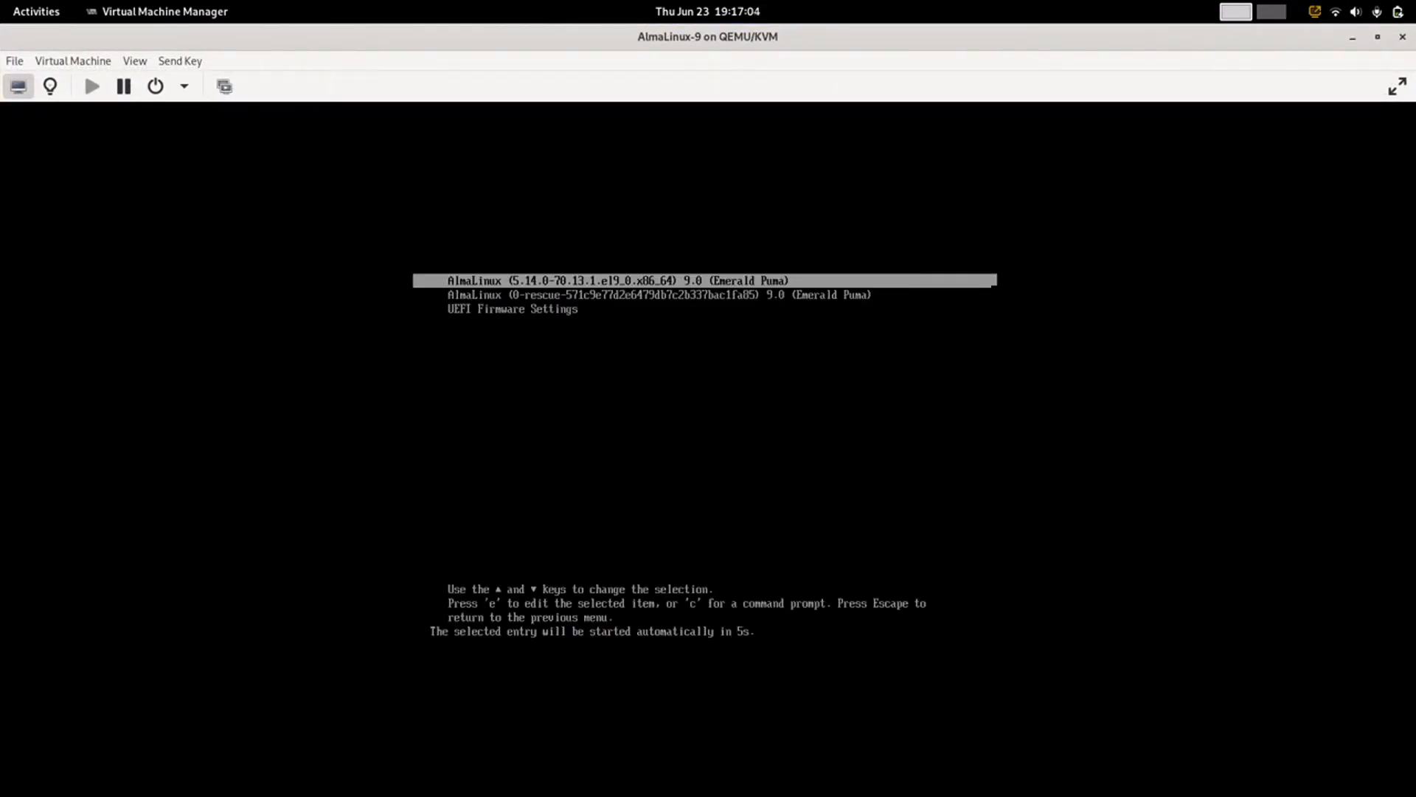
pyautogui.press('Return')
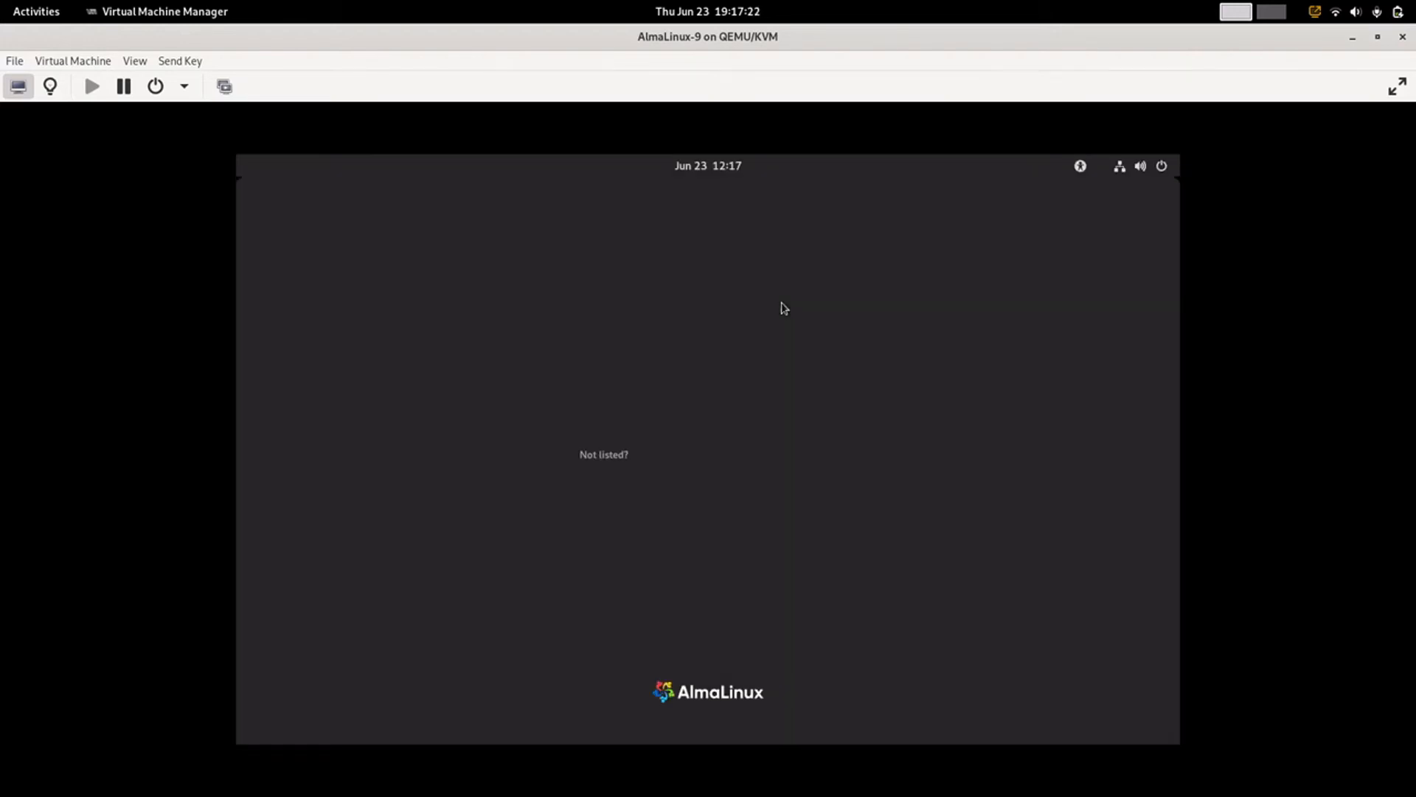
# Log in to the listed user account with its password, choosing Xfce Session as the session type.
pyautogui.click(655, 458)
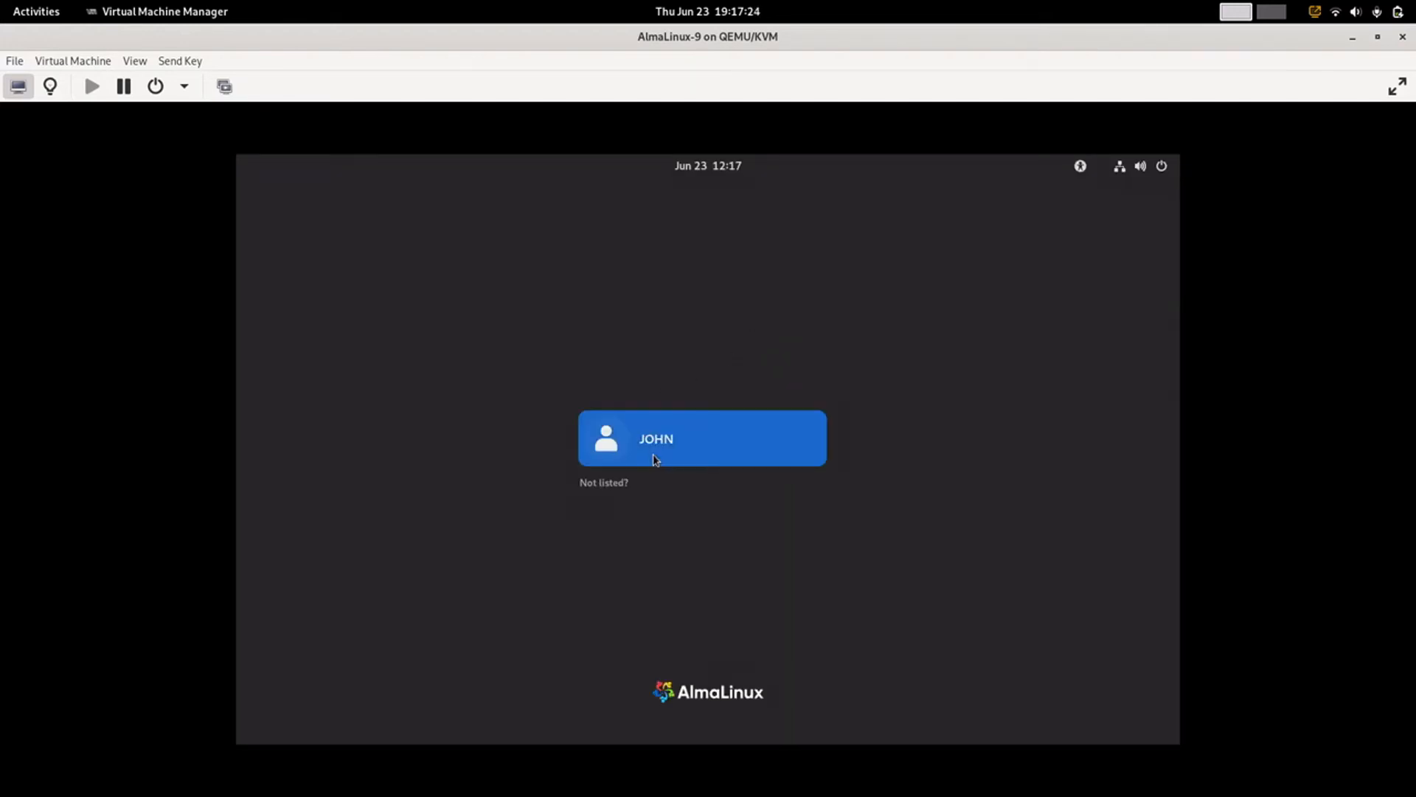
pyautogui.write('***')
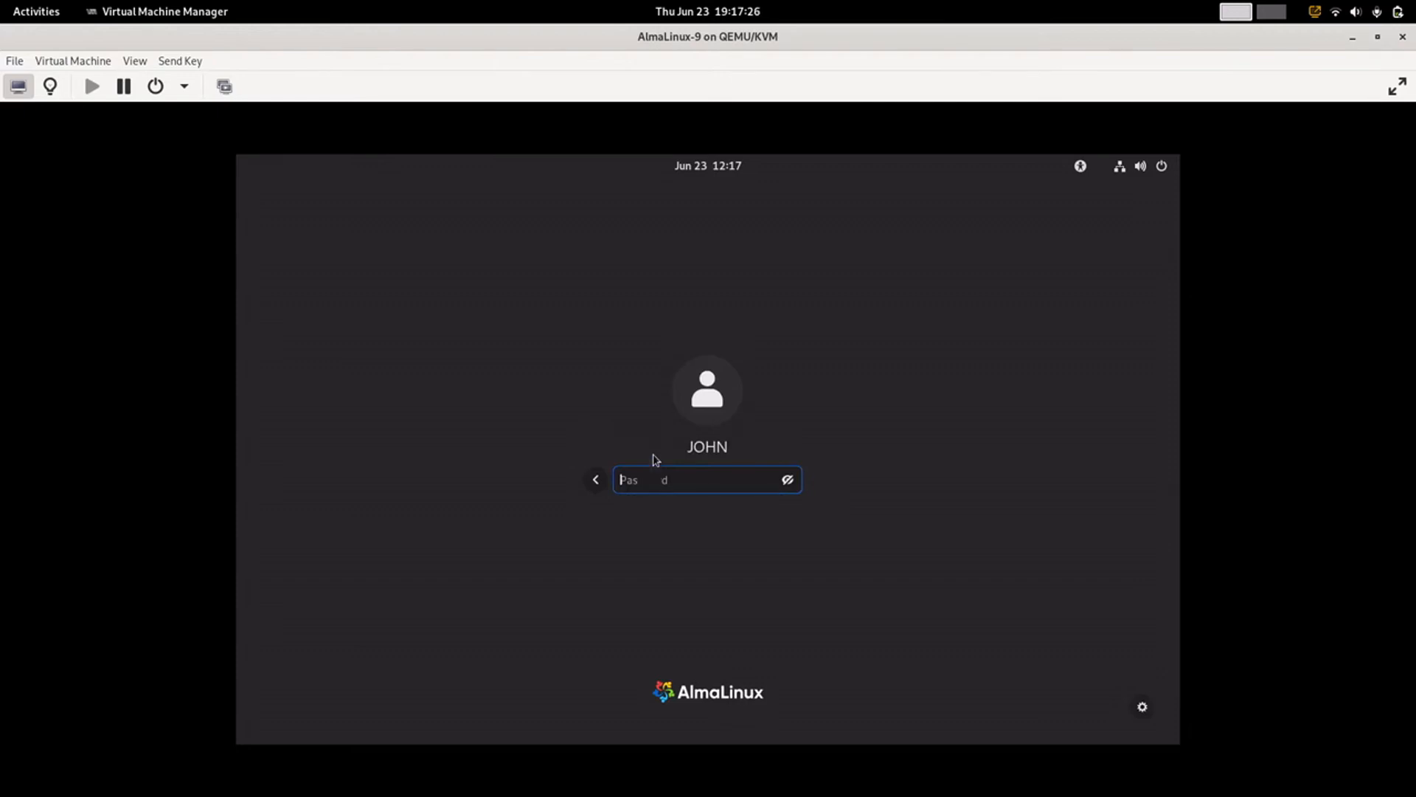
pyautogui.write('*')
pyautogui.click(1139, 710)
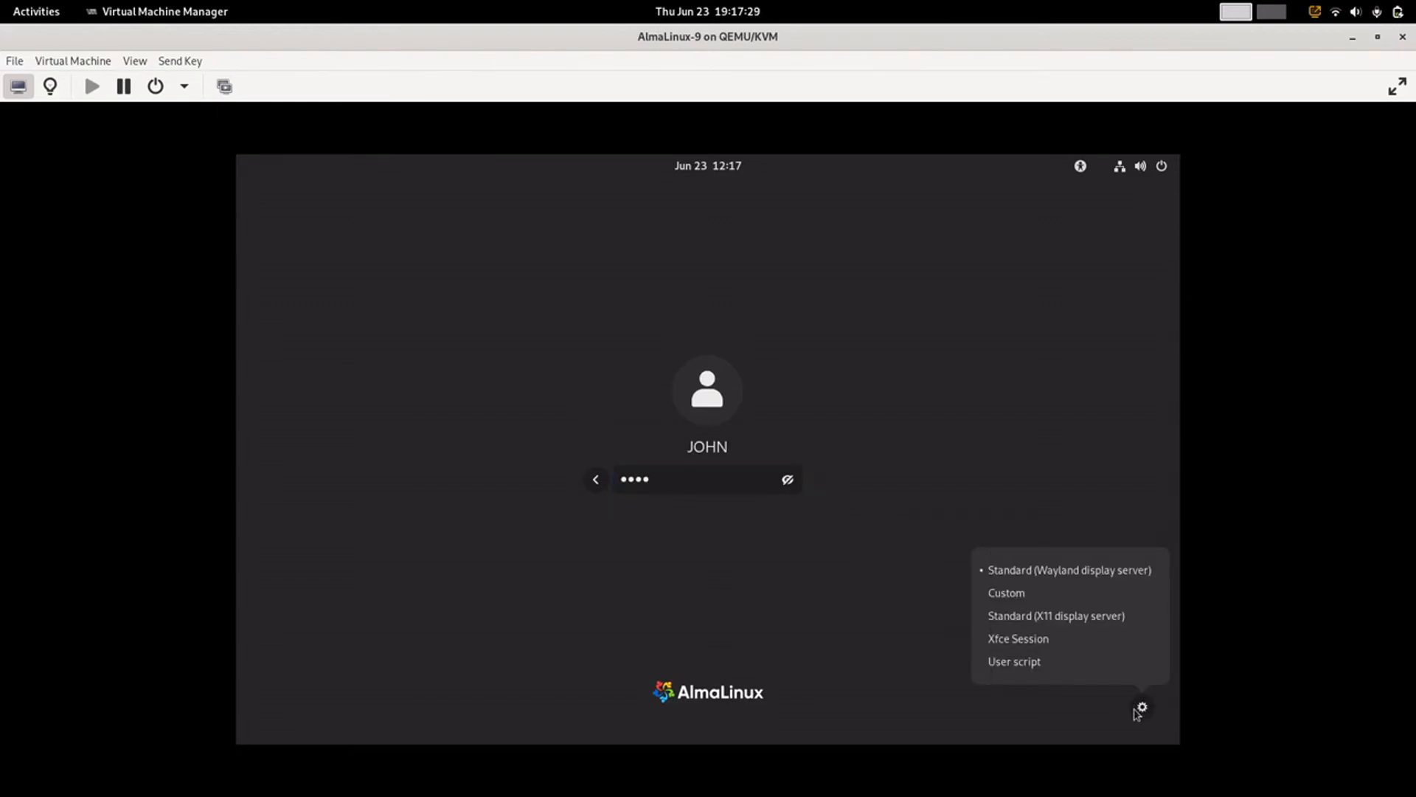
pyautogui.click(1025, 639)
pyautogui.press('Return')
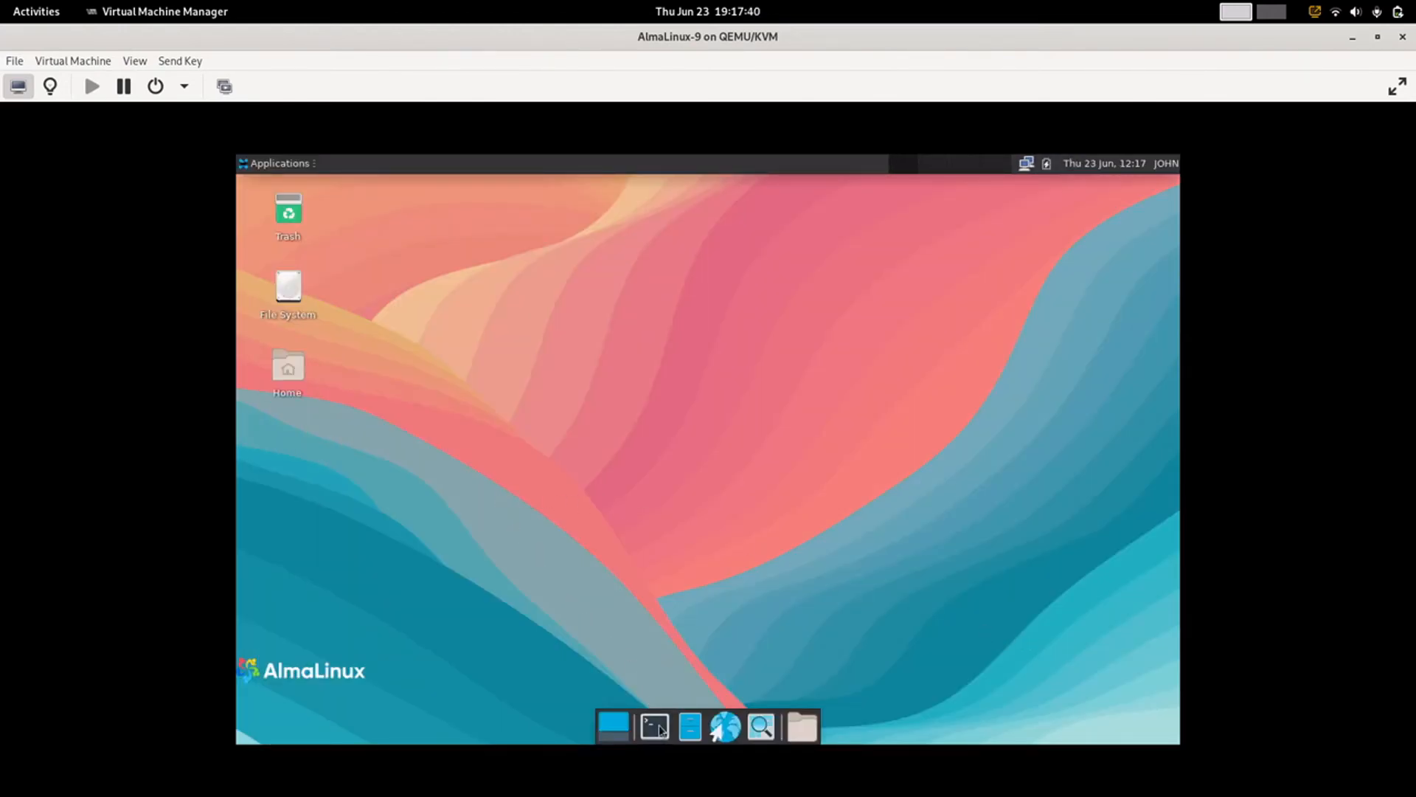
# Open a terminal and install htop with sudo dnf, entering the account password and approving the transaction.
pyautogui.click(655, 727)
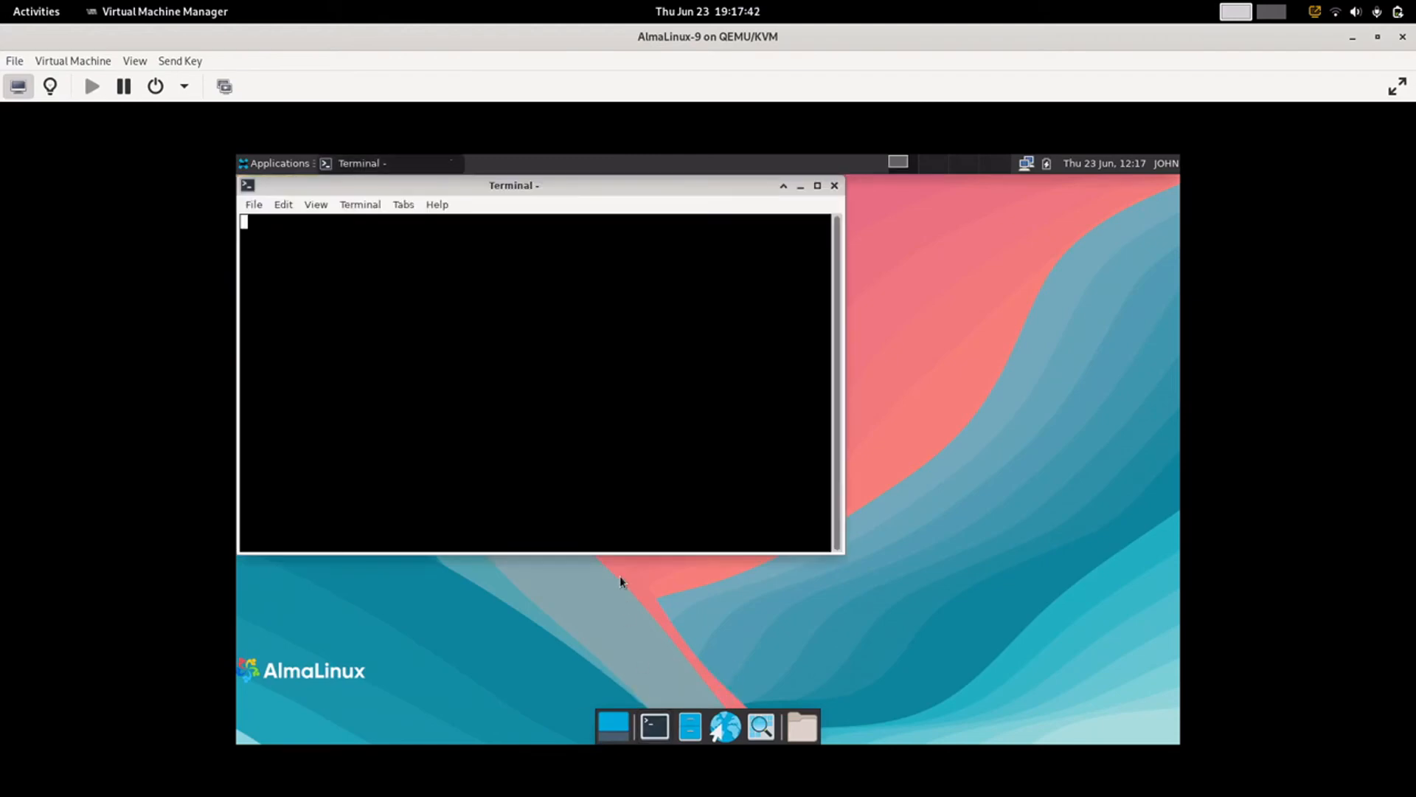
pyautogui.write('sudo dnf install htop')
pyautogui.press('Return')
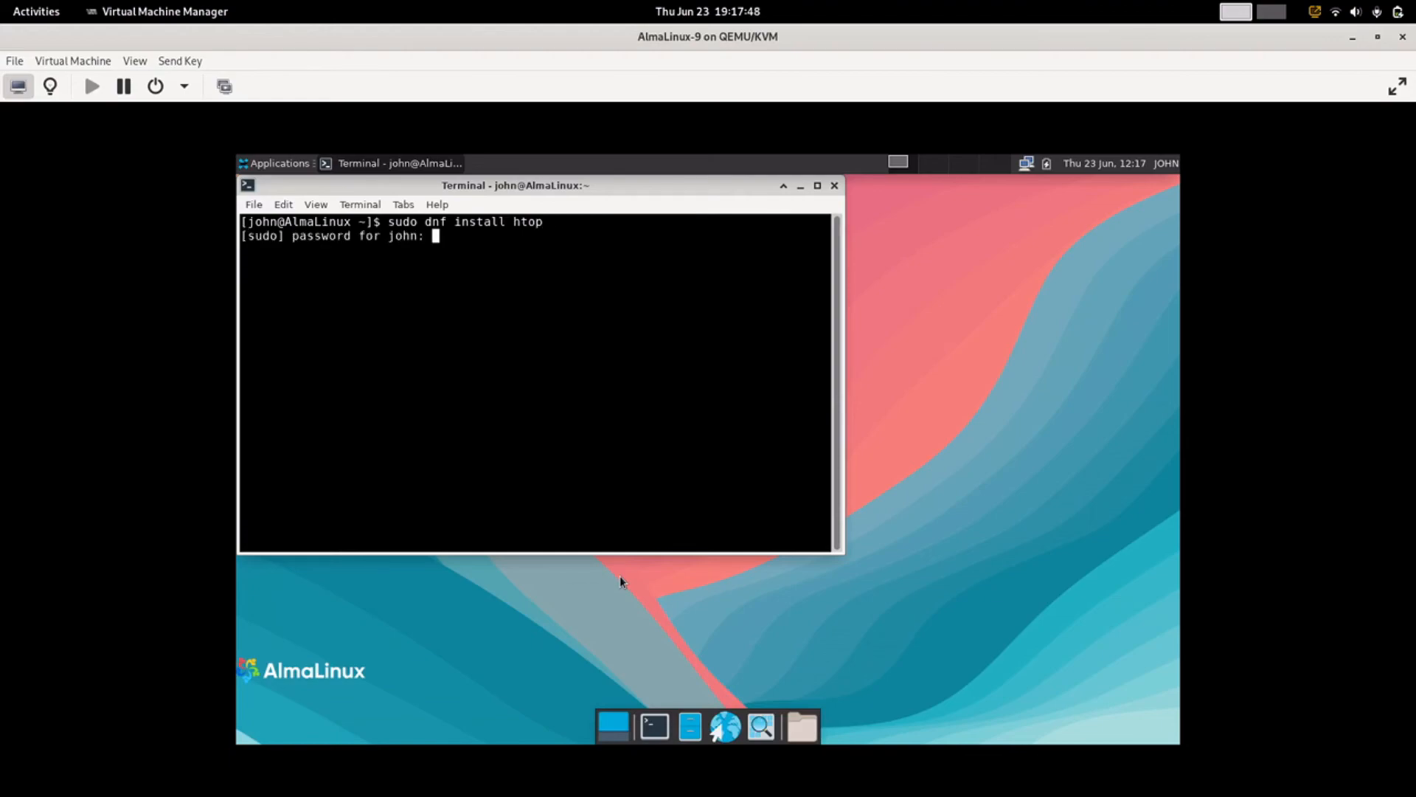
pyautogui.press('Return')
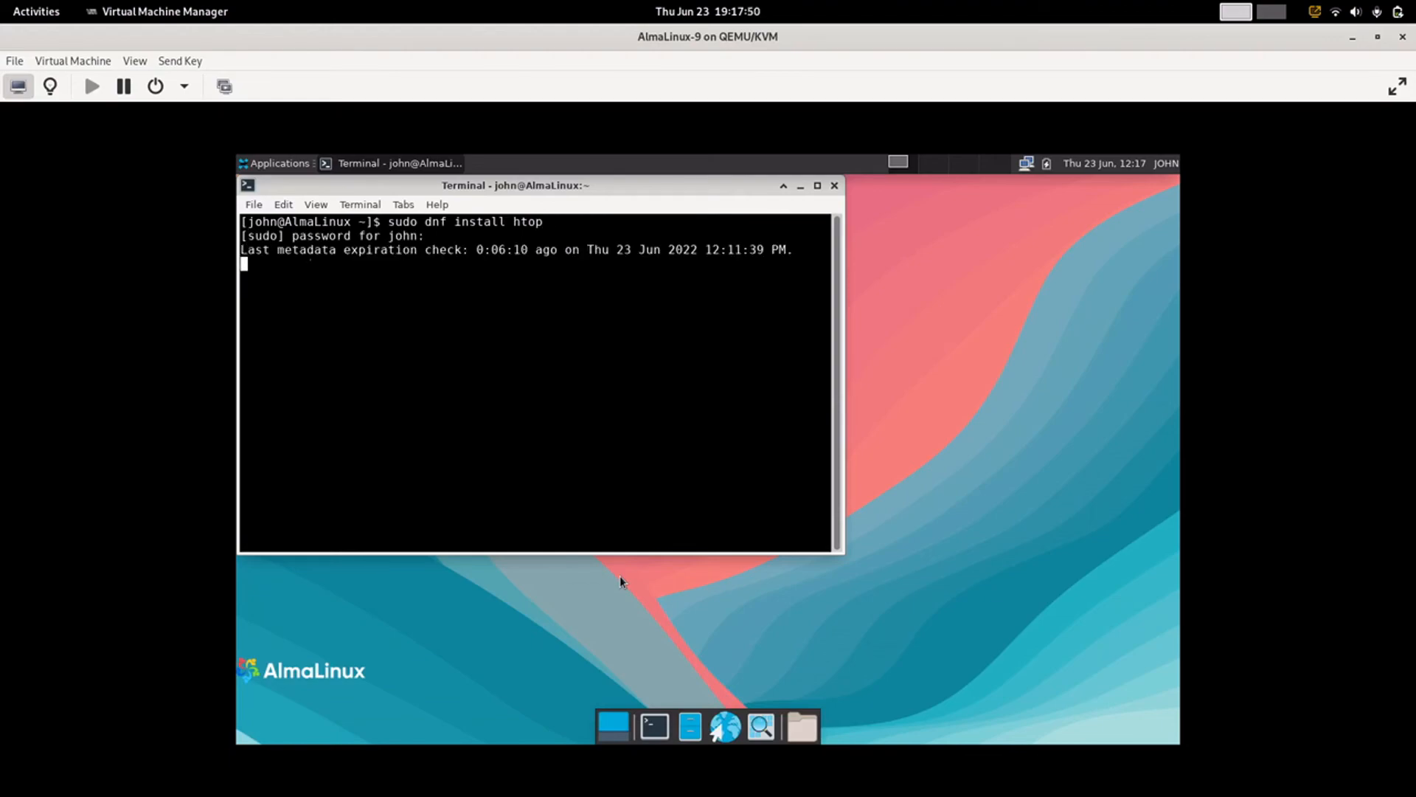
pyautogui.write('y')
pyautogui.press('Return')
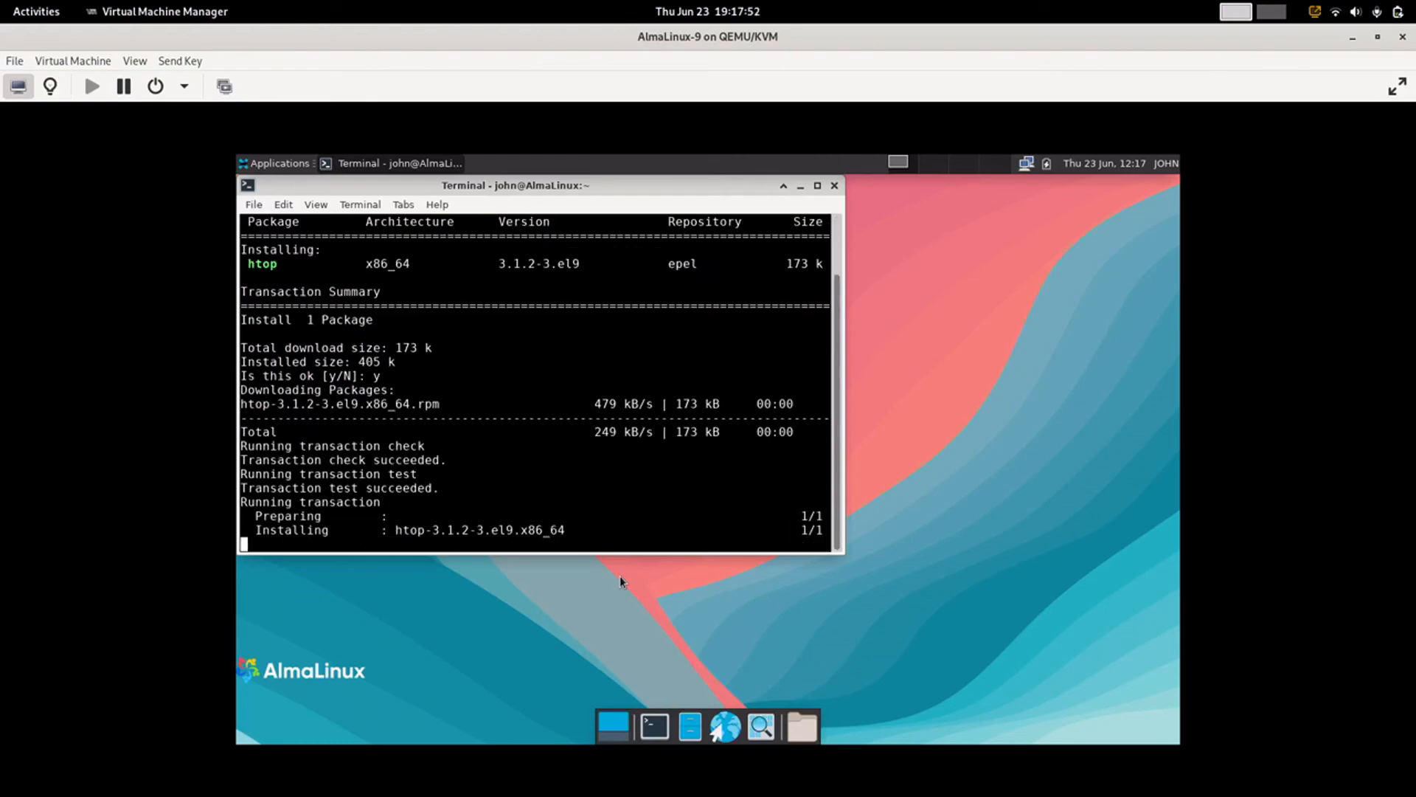
# Run htop to check the Xfce session's resource usage, and close the terminal window despite the running process.
pyautogui.write('clear')
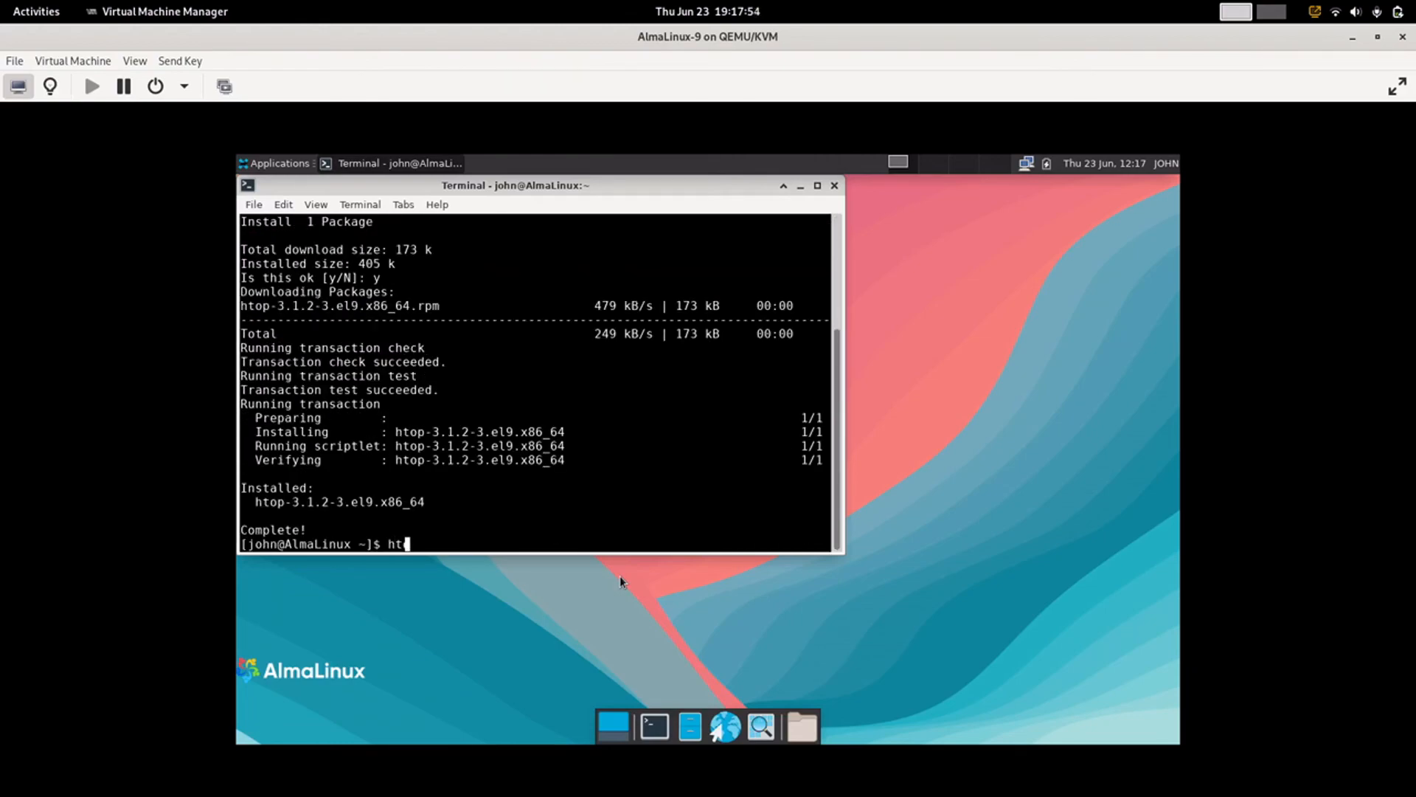
pyautogui.press('Return')
pyautogui.write('htop')
pyautogui.press('Return')
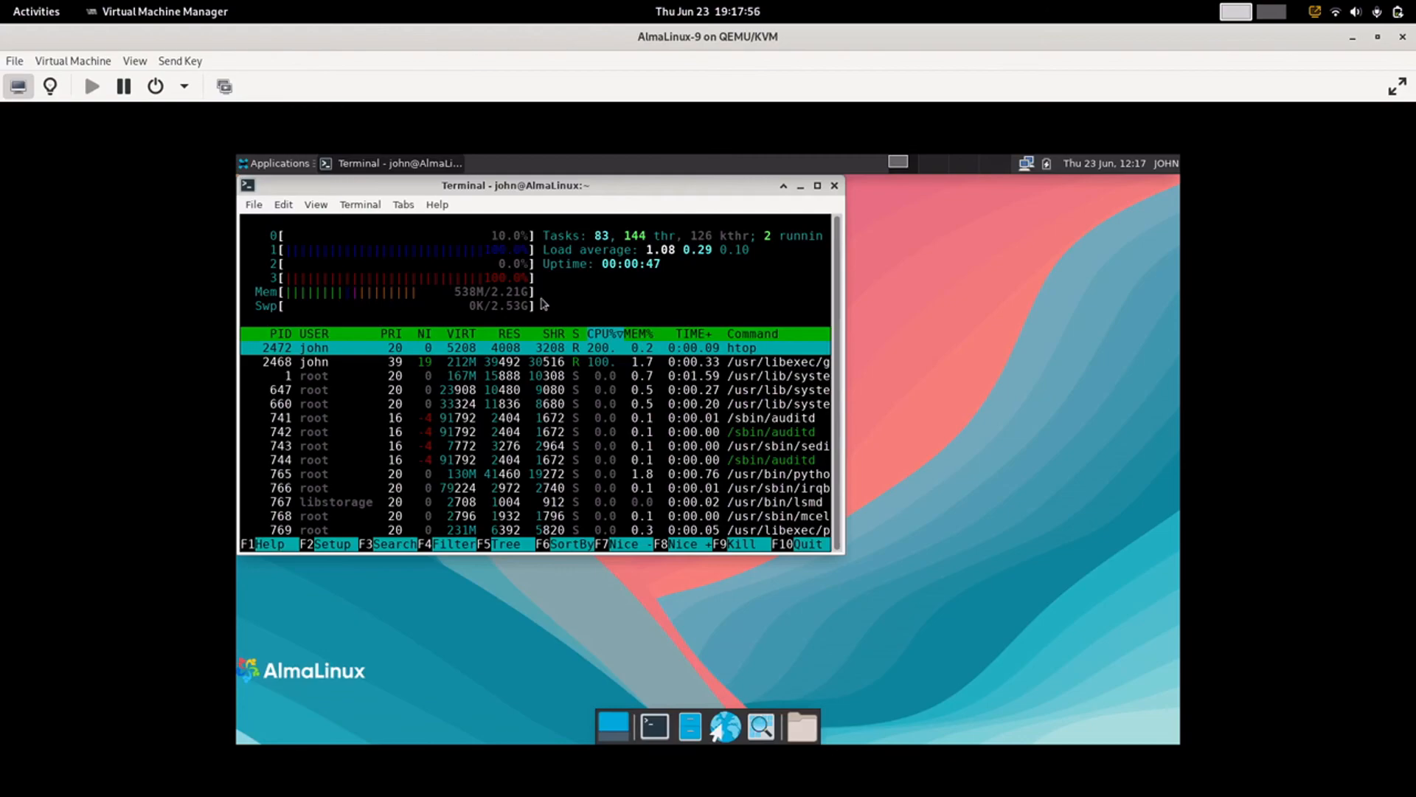
pyautogui.click(834, 185)
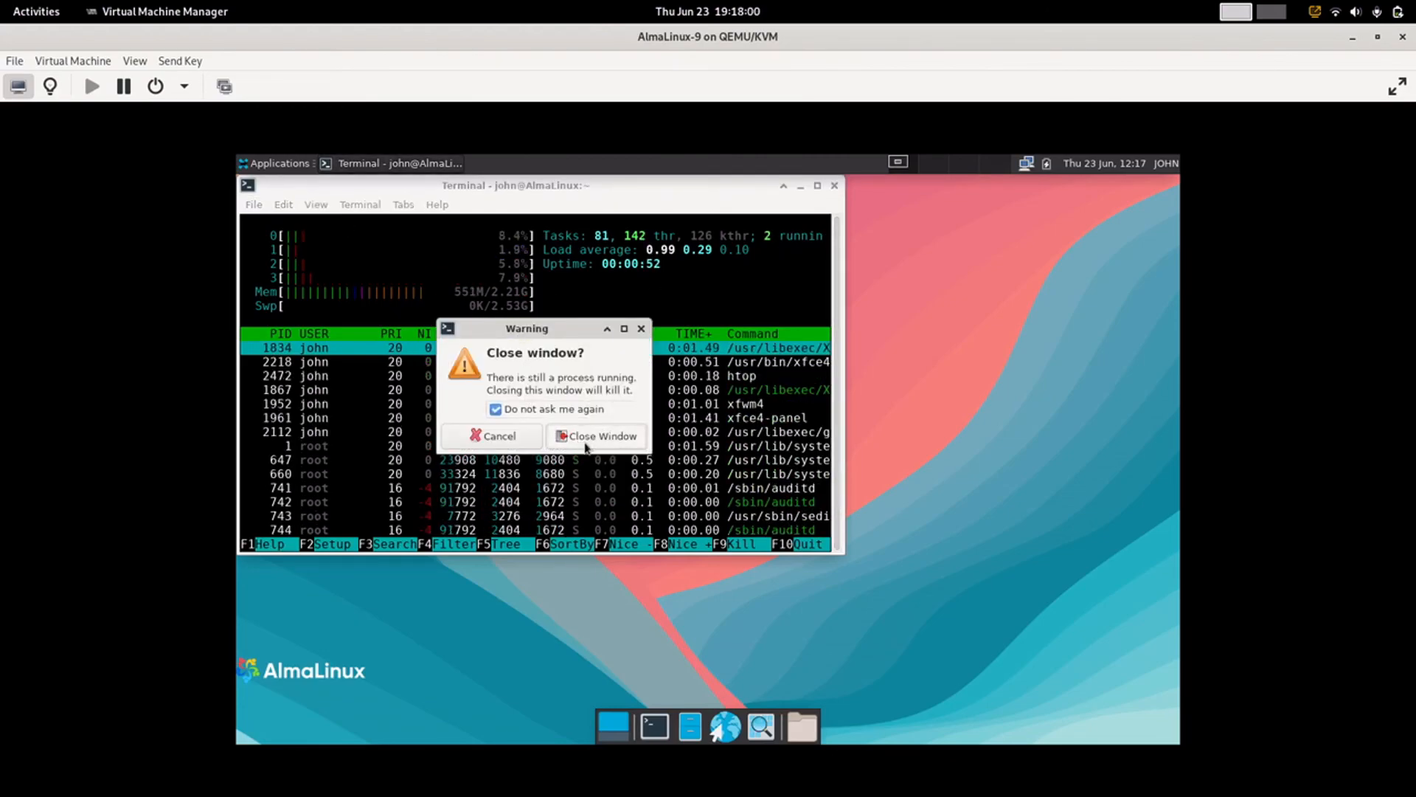
pyautogui.click(587, 436)
# Look through the Settings, Accessories and System application categories and shut down AlmaLinux from the Xfce log-out dialog.
pyautogui.click(265, 166)
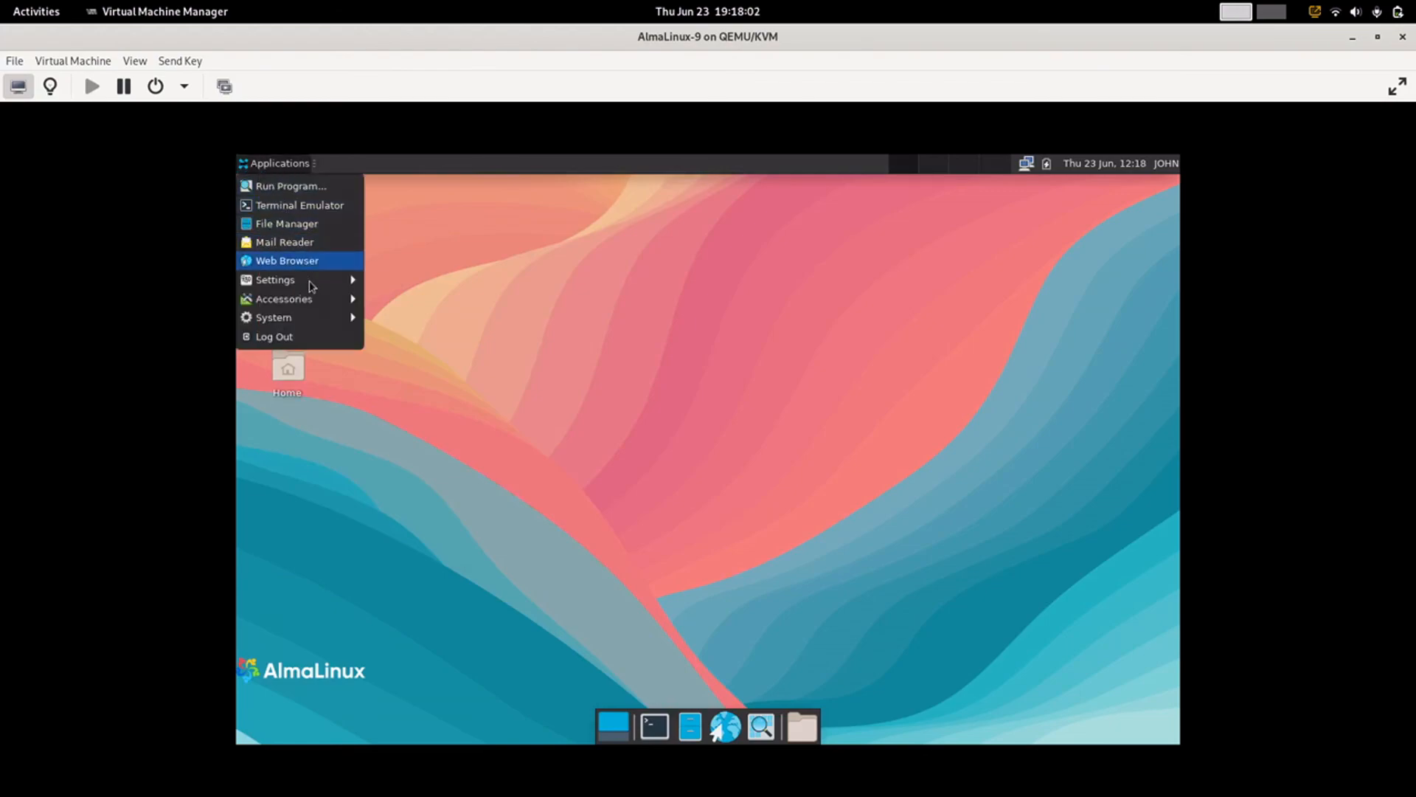
pyautogui.moveTo(313, 284)
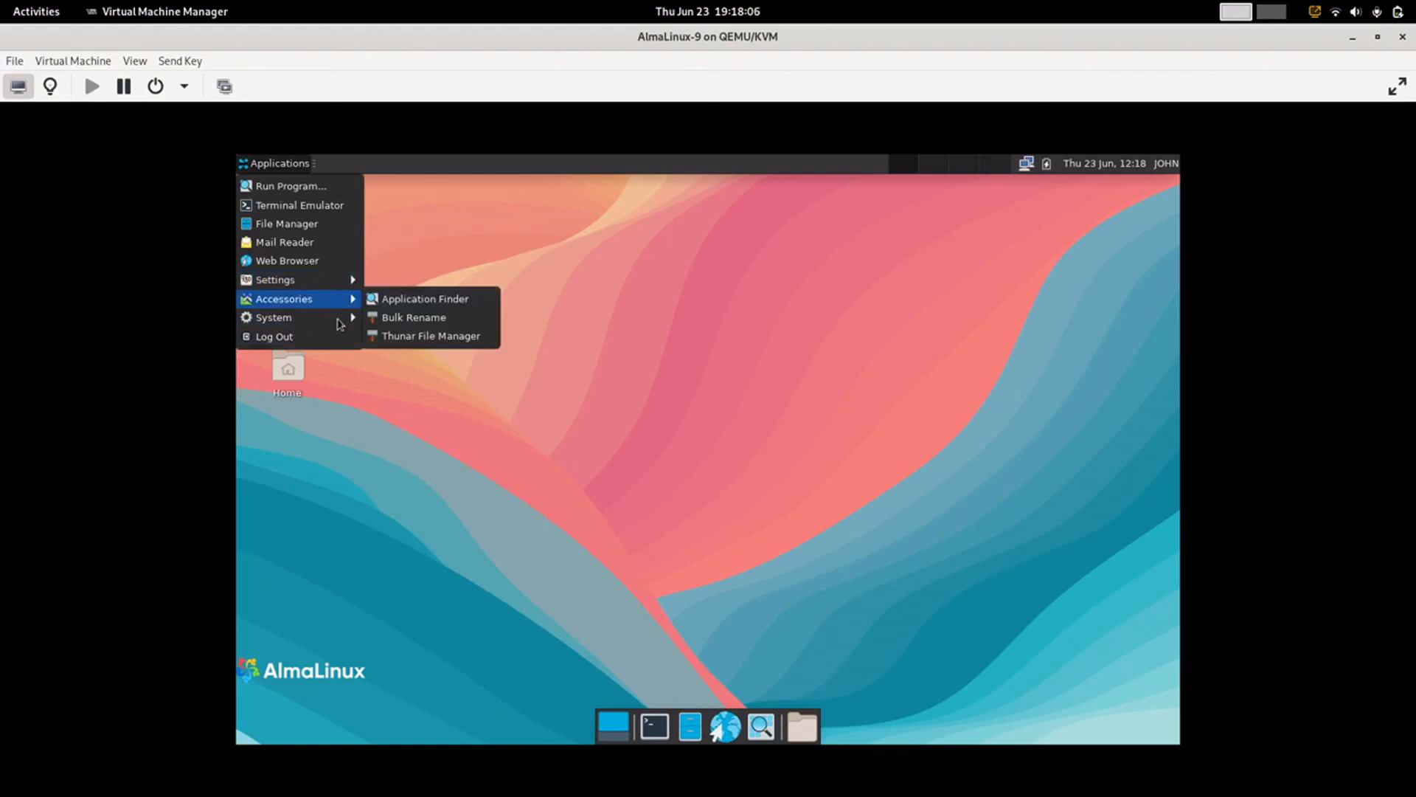
pyautogui.moveTo(332, 318)
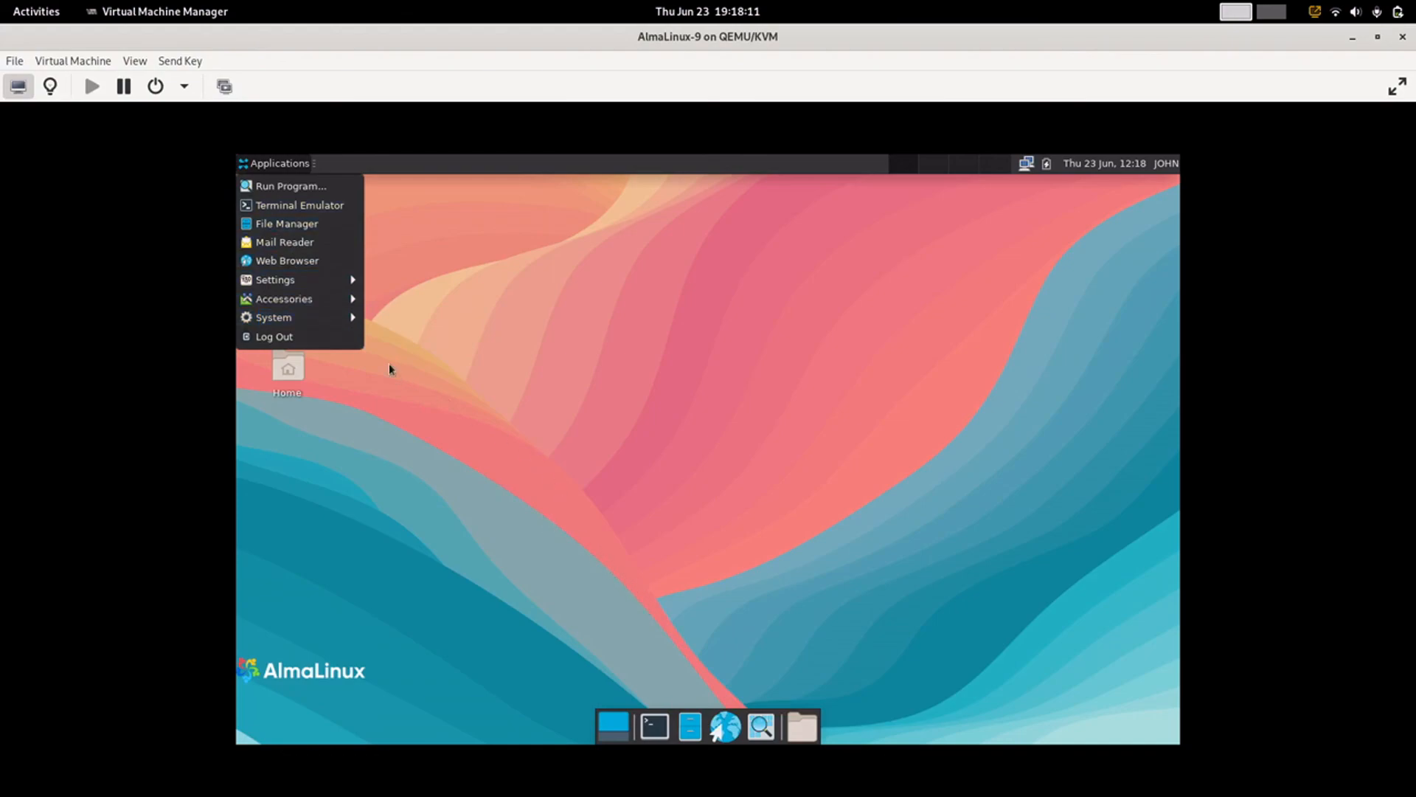
pyautogui.click(351, 340)
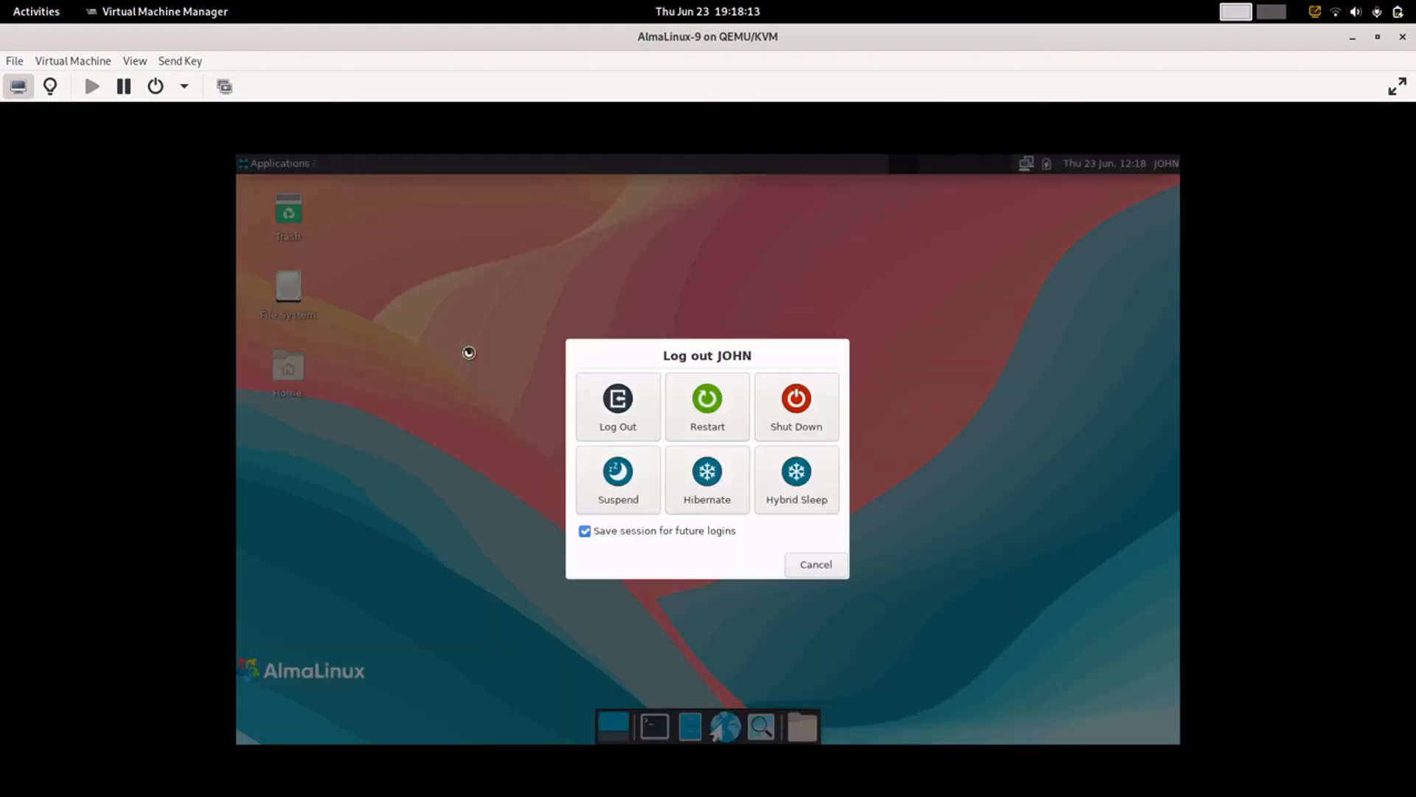
pyautogui.click(798, 418)
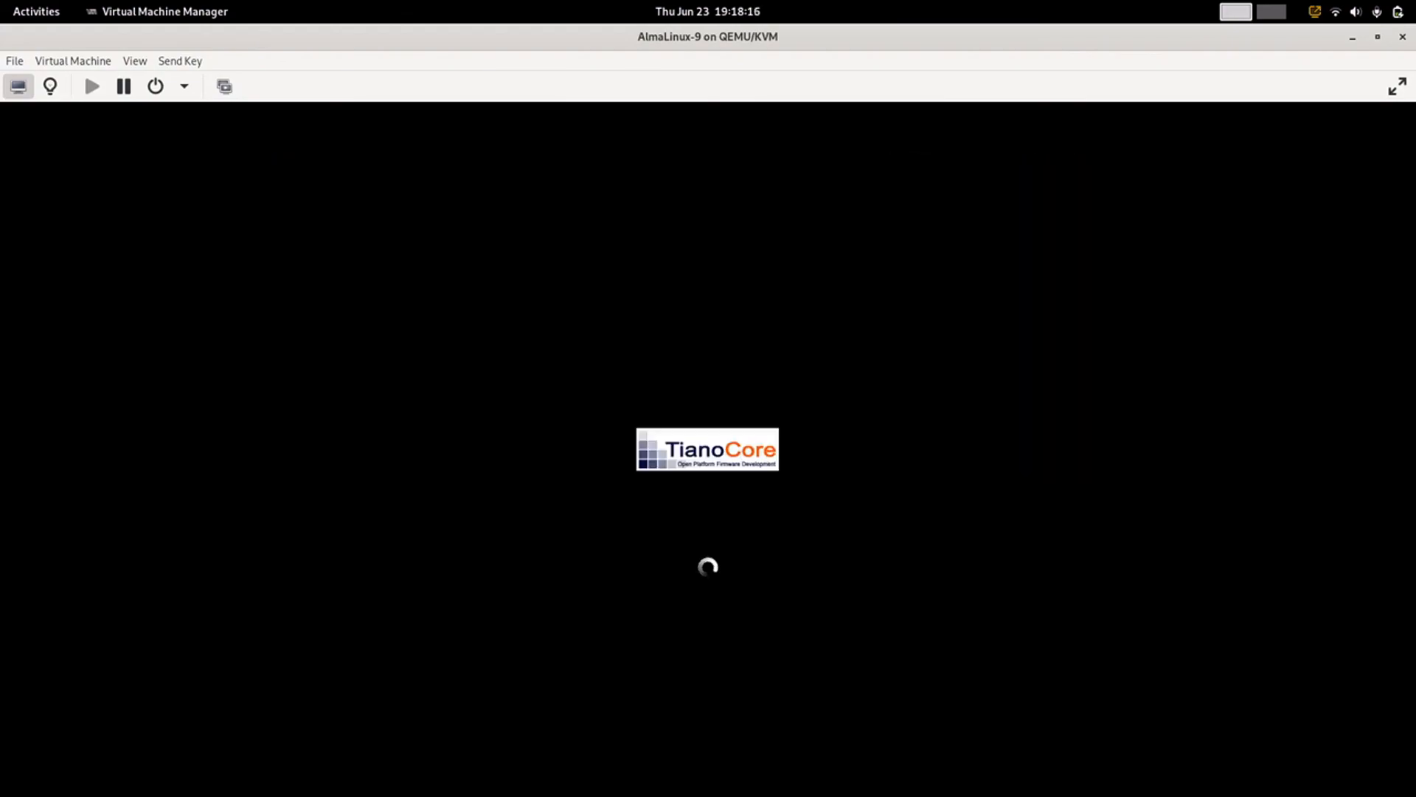